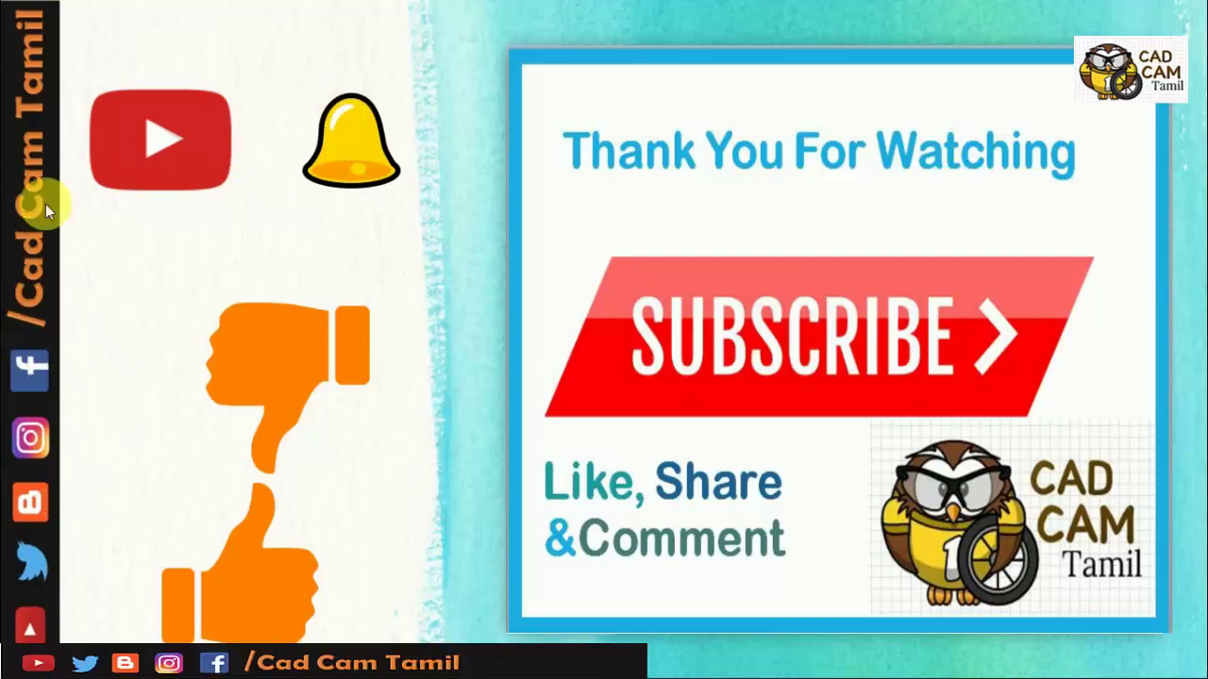
# End the running PowerPoint slideshow
pyautogui.rightClick(463, 182)
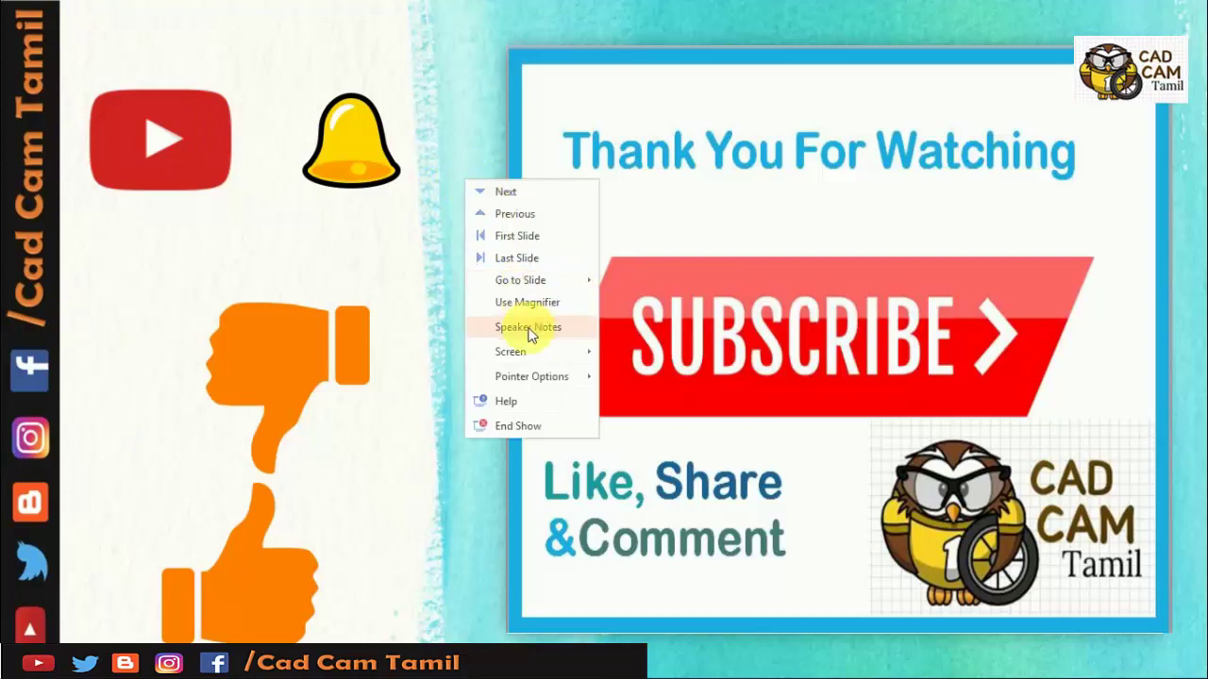
pyautogui.click(517, 421)
# Minimize the presentation, close the Solidworks folder window and launch SOLIDWORKS 2018 from the desktop
pyautogui.click(1139, 12)
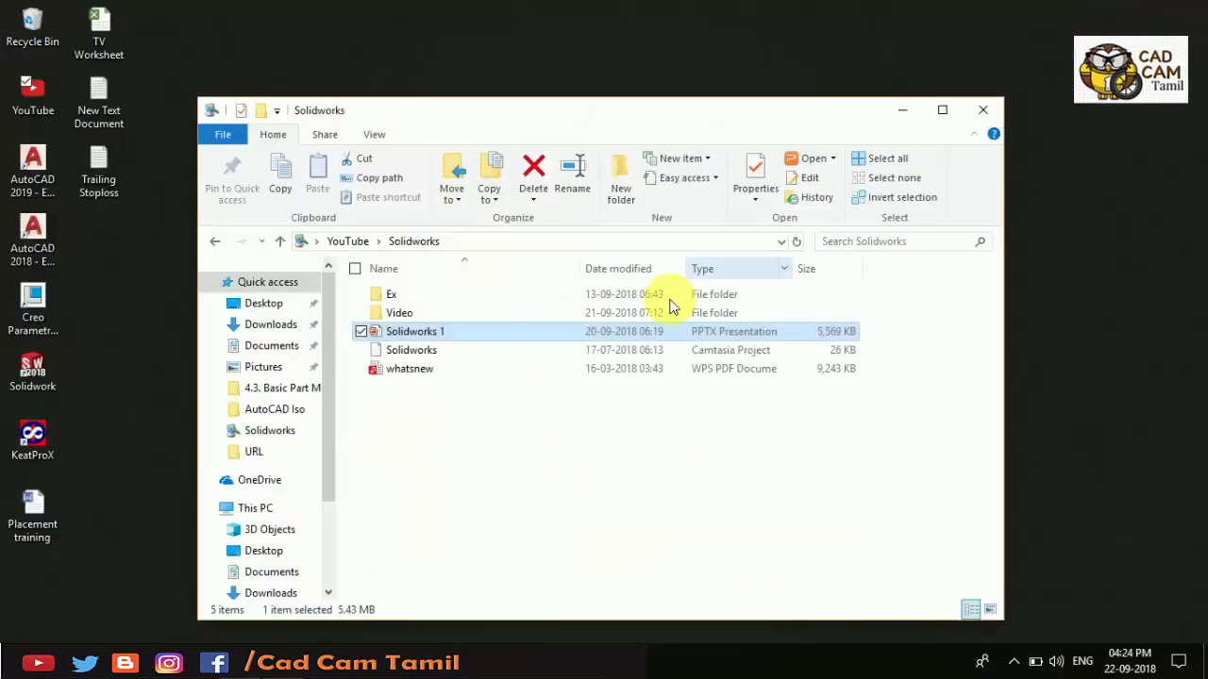
pyautogui.click(991, 106)
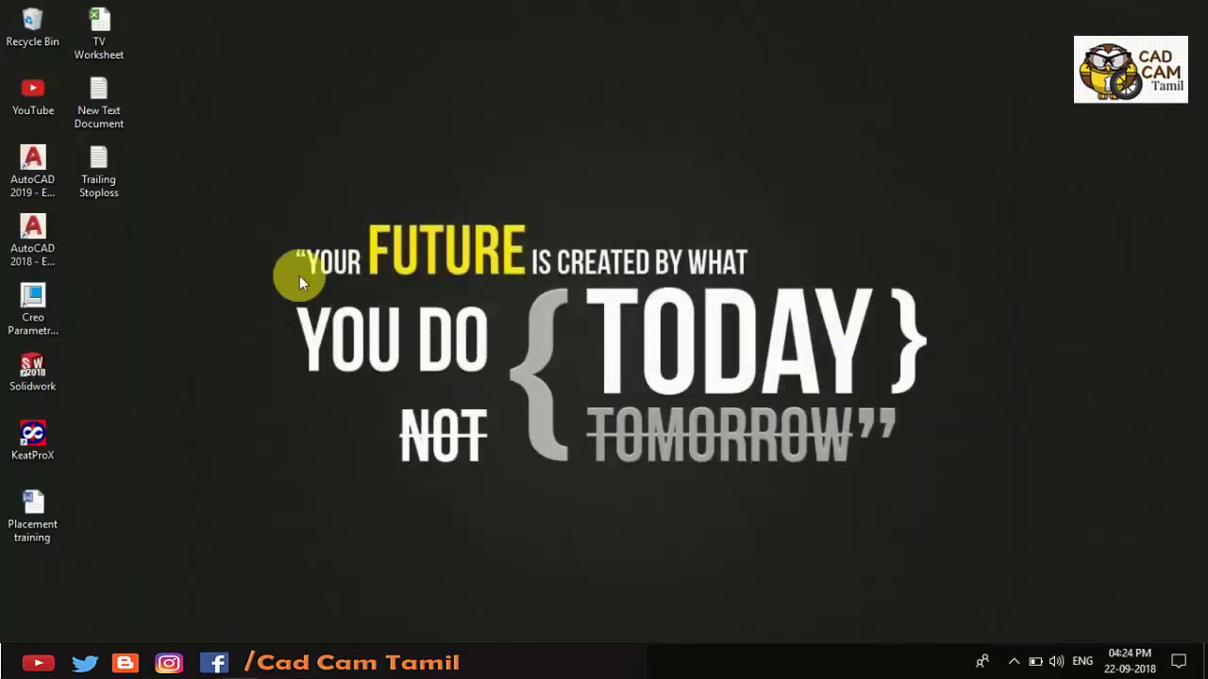
pyautogui.doubleClick(41, 365)
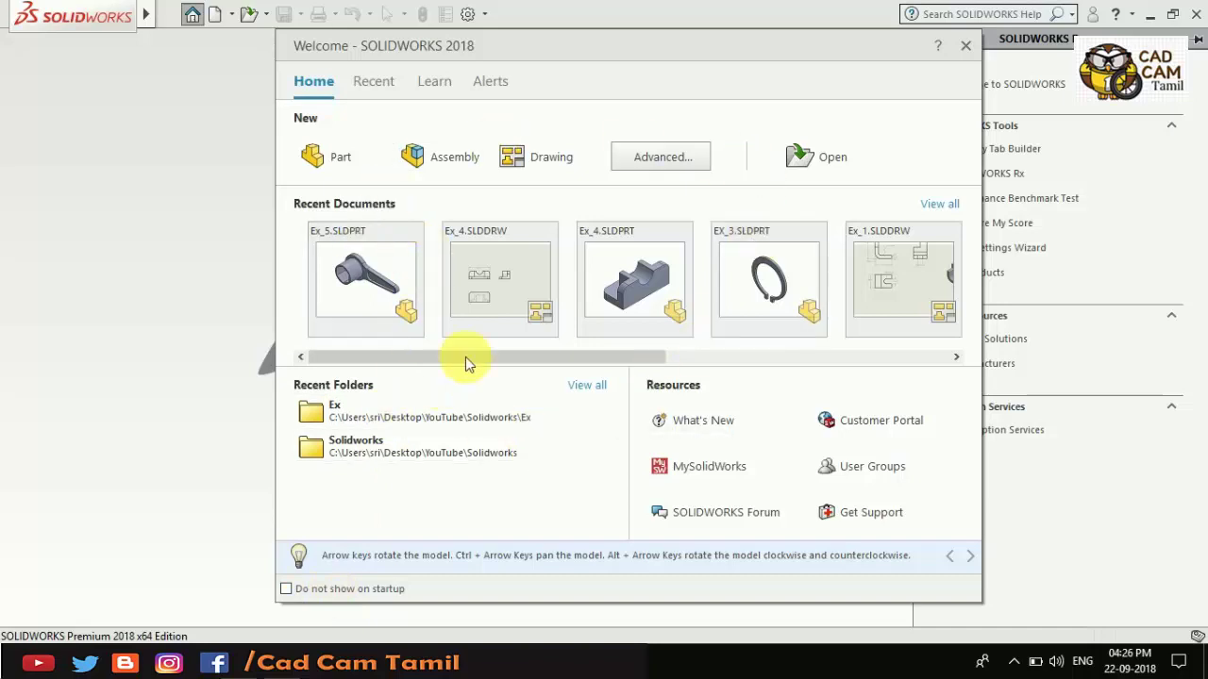
pyautogui.moveTo(366, 279)
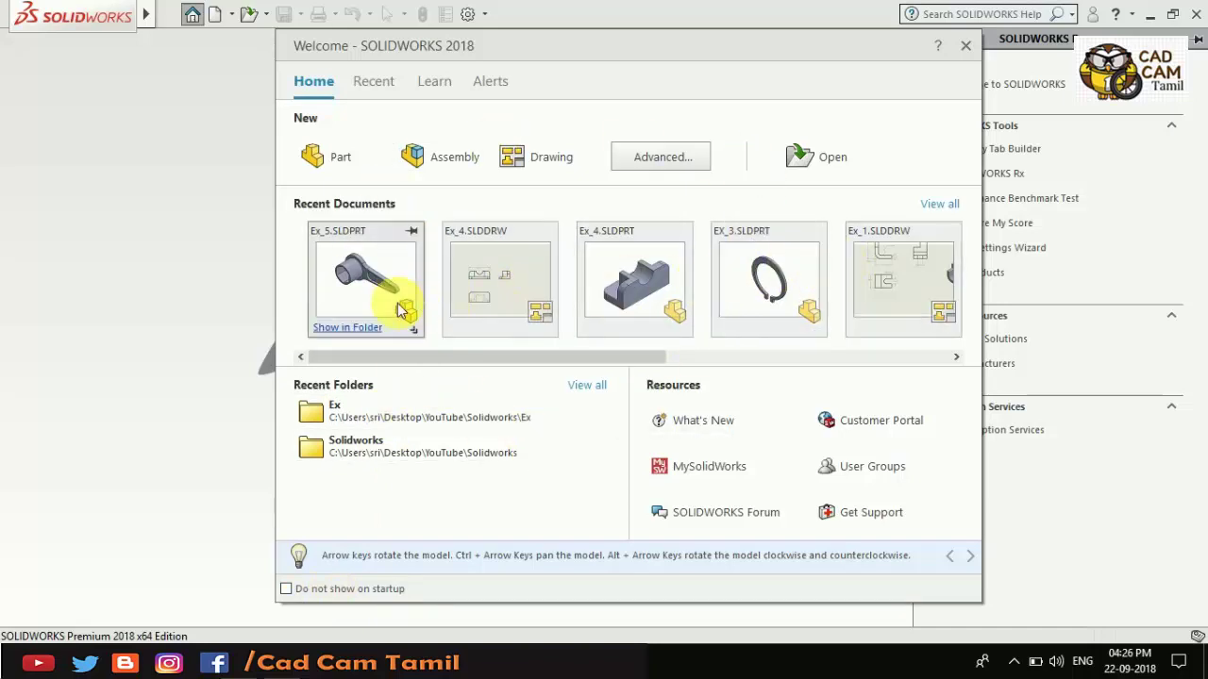
# Create a new part document and start Sketch1 on the Front Plane
pyautogui.click(364, 161)
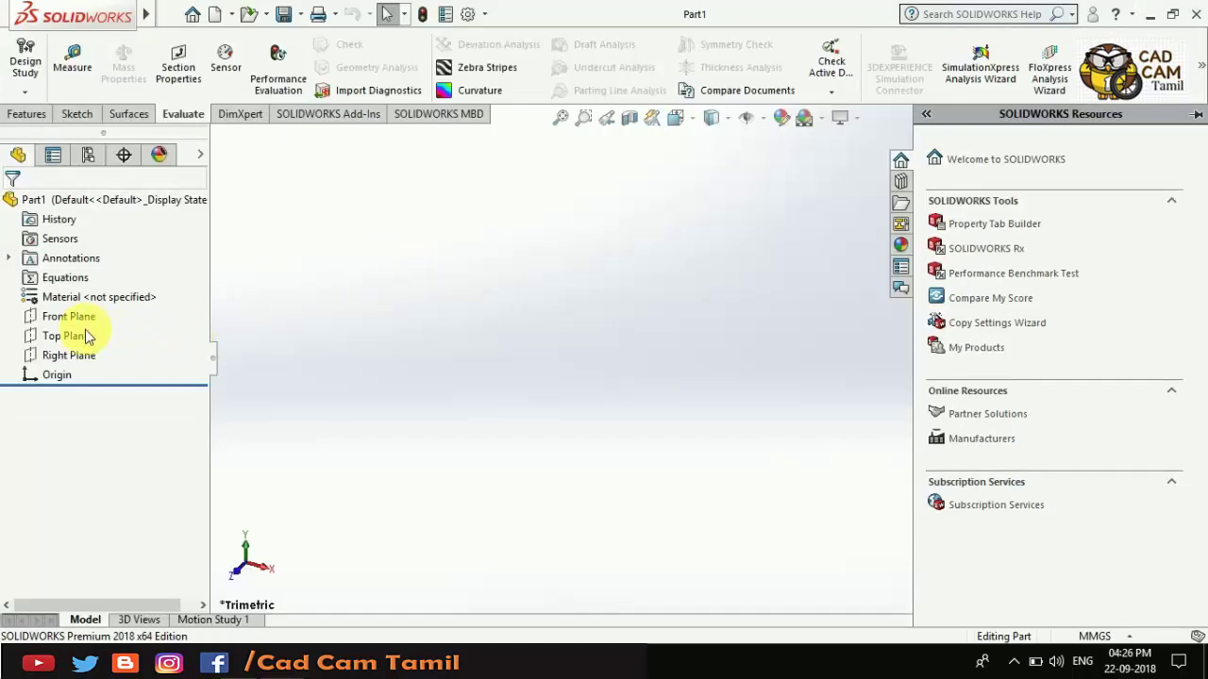
pyautogui.click(69, 317)
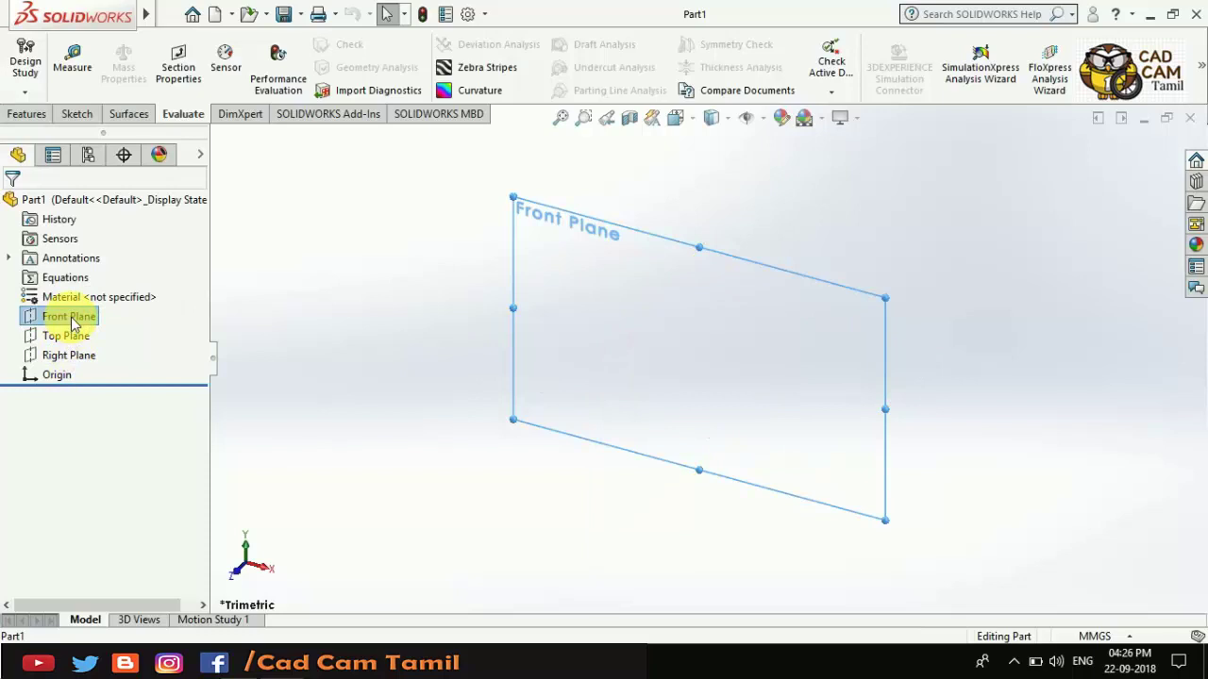
pyautogui.rightClick(73, 322)
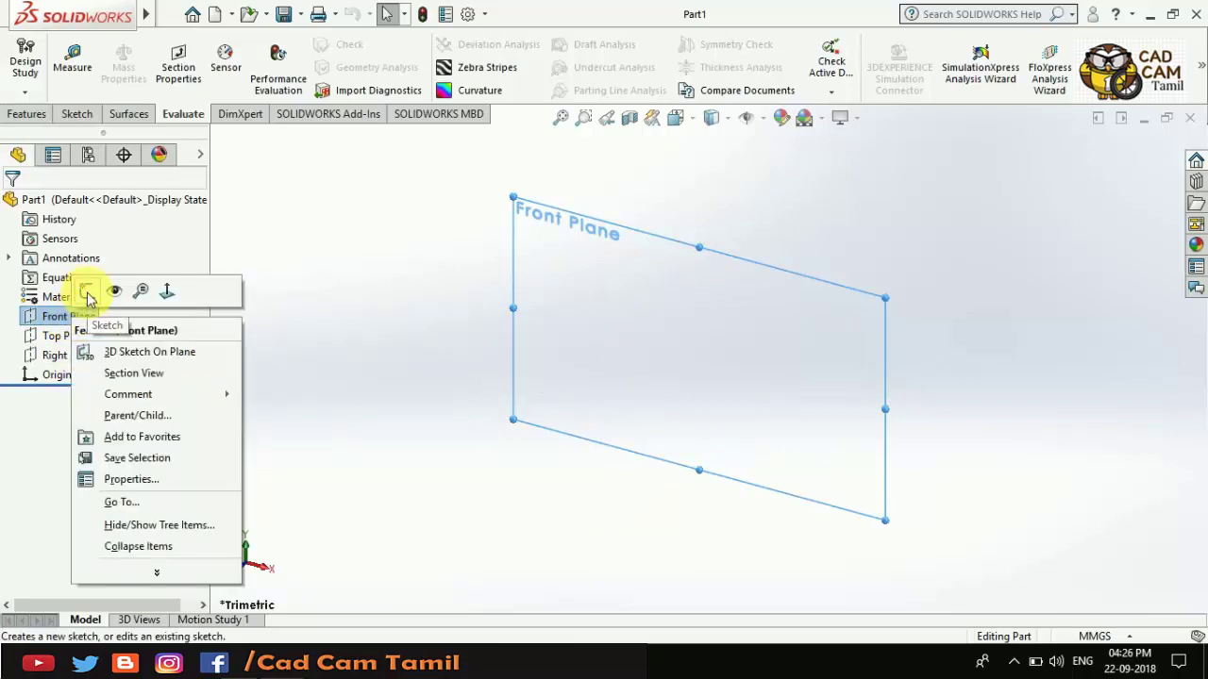
pyautogui.click(87, 293)
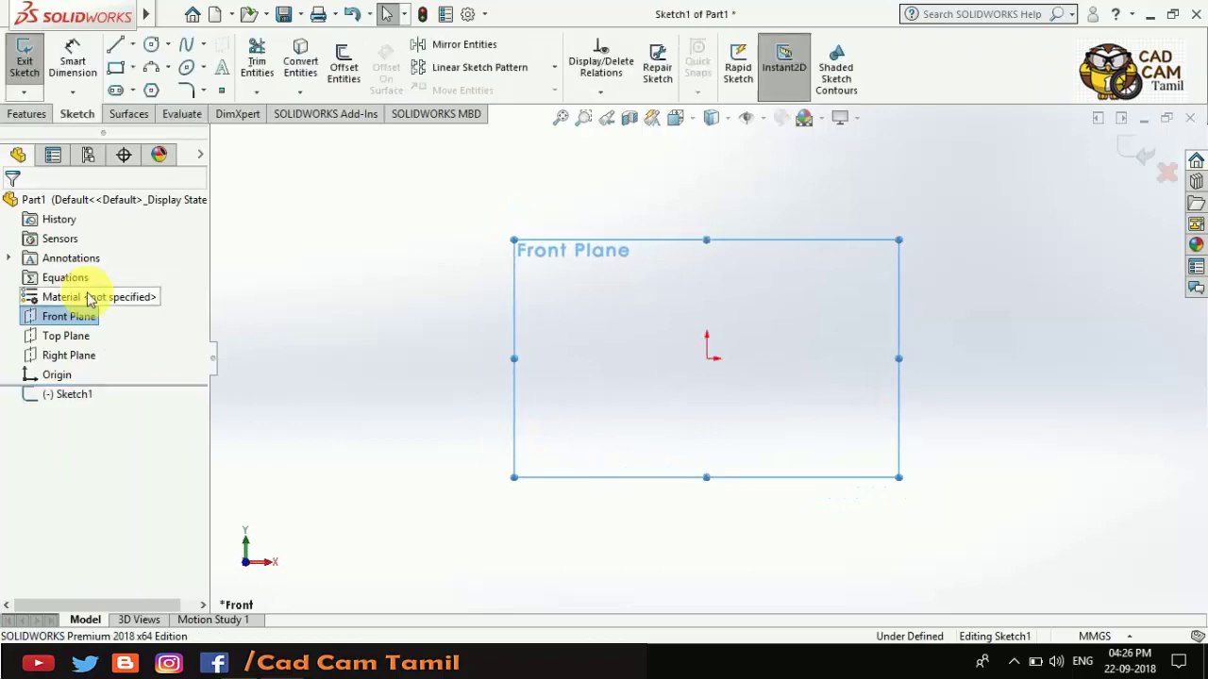
pyautogui.click(580, 301)
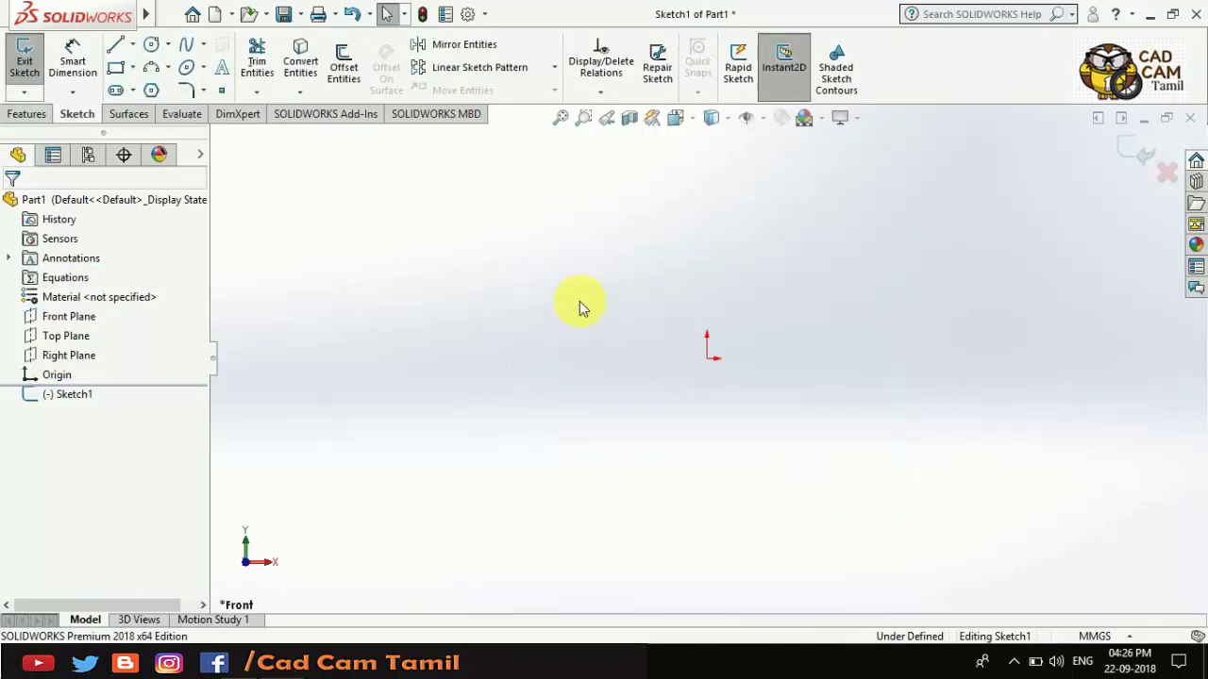
pyautogui.click(132, 44)
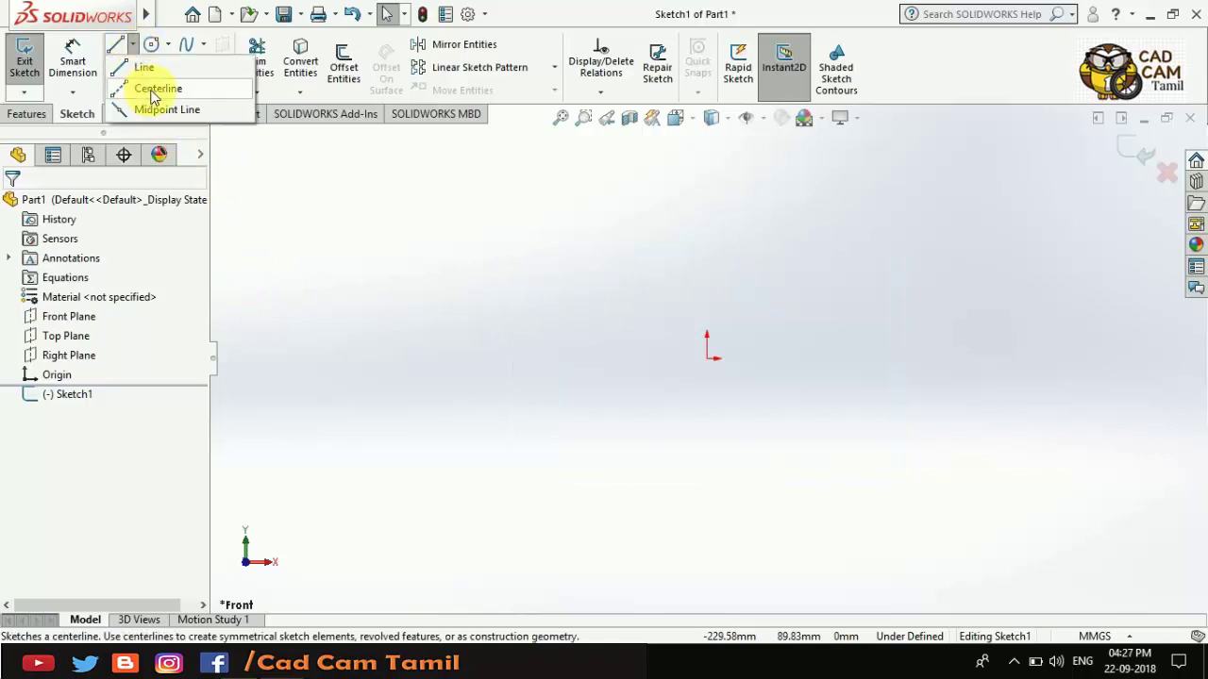
# Draw a vertical centerline from the origin straight upward as the revolve axis
pyautogui.click(153, 89)
pyautogui.click(706, 348)
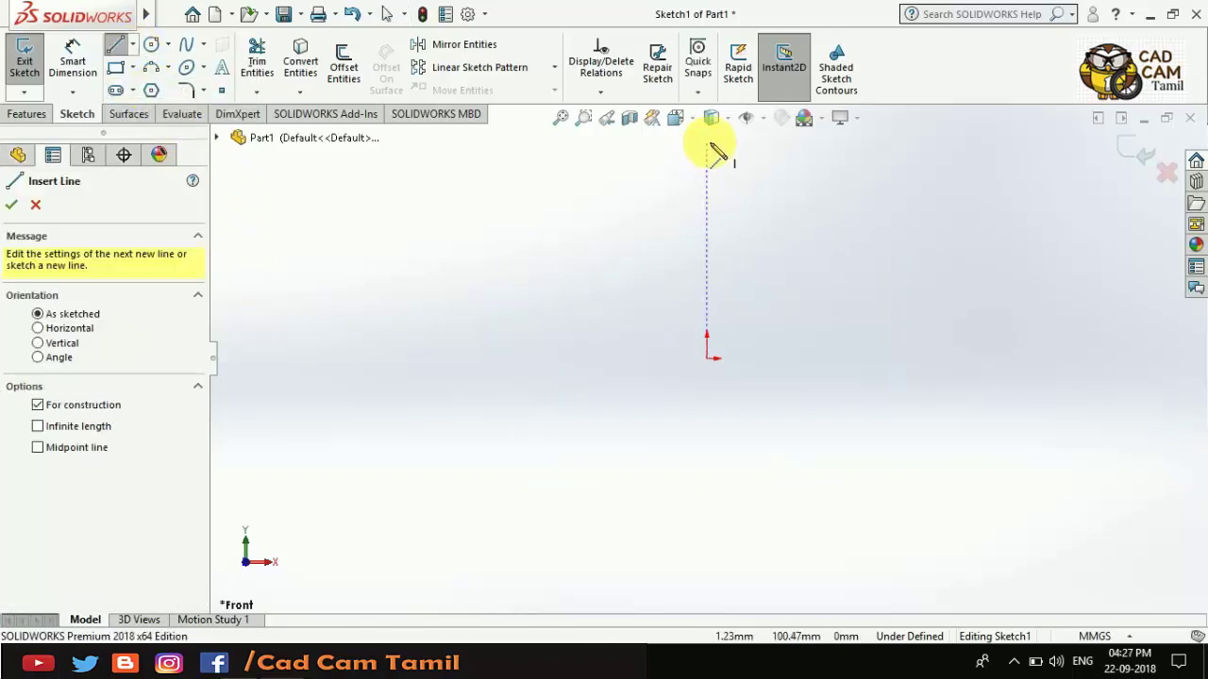
pyautogui.click(707, 141)
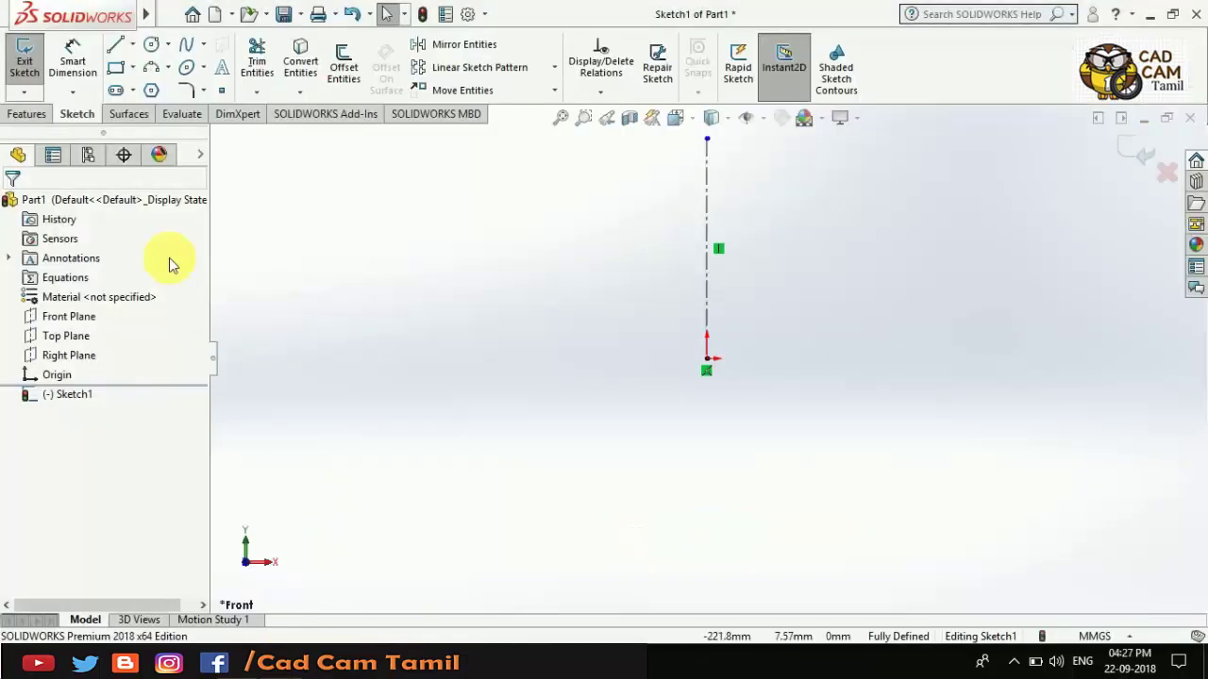
# Draw a connected line chain: base line, right side, shoulder, boss side and slanted tip to the axis
pyautogui.click(115, 44)
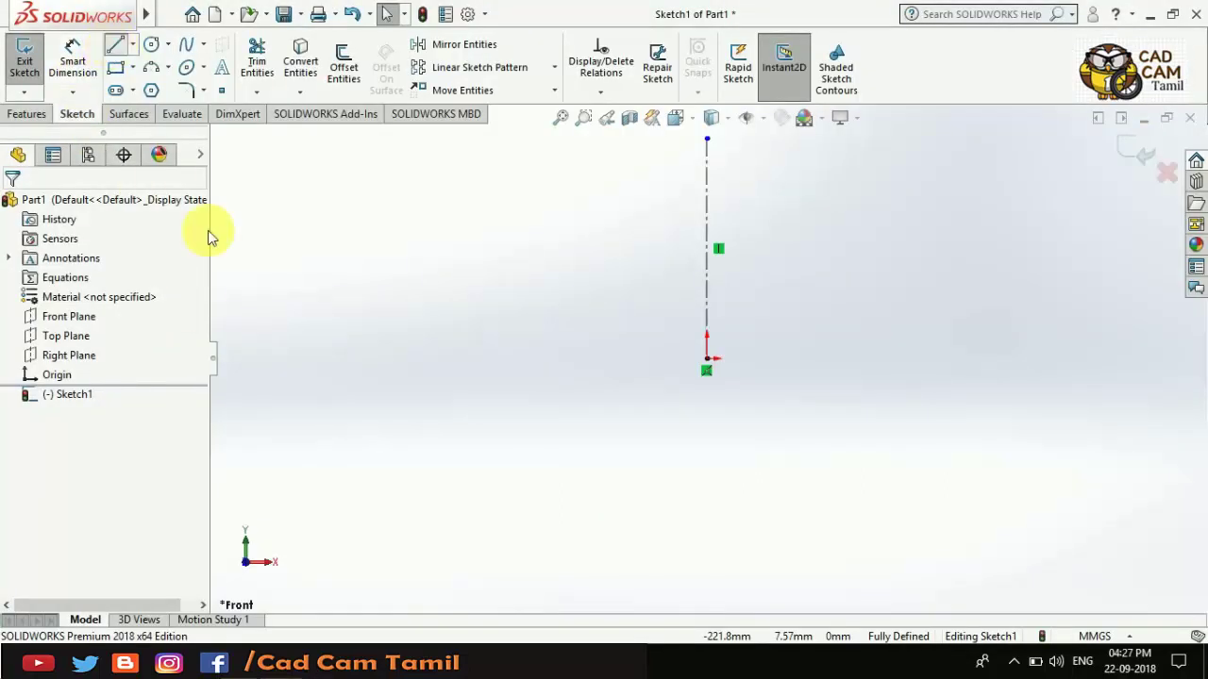
pyautogui.click(707, 358)
pyautogui.click(928, 358)
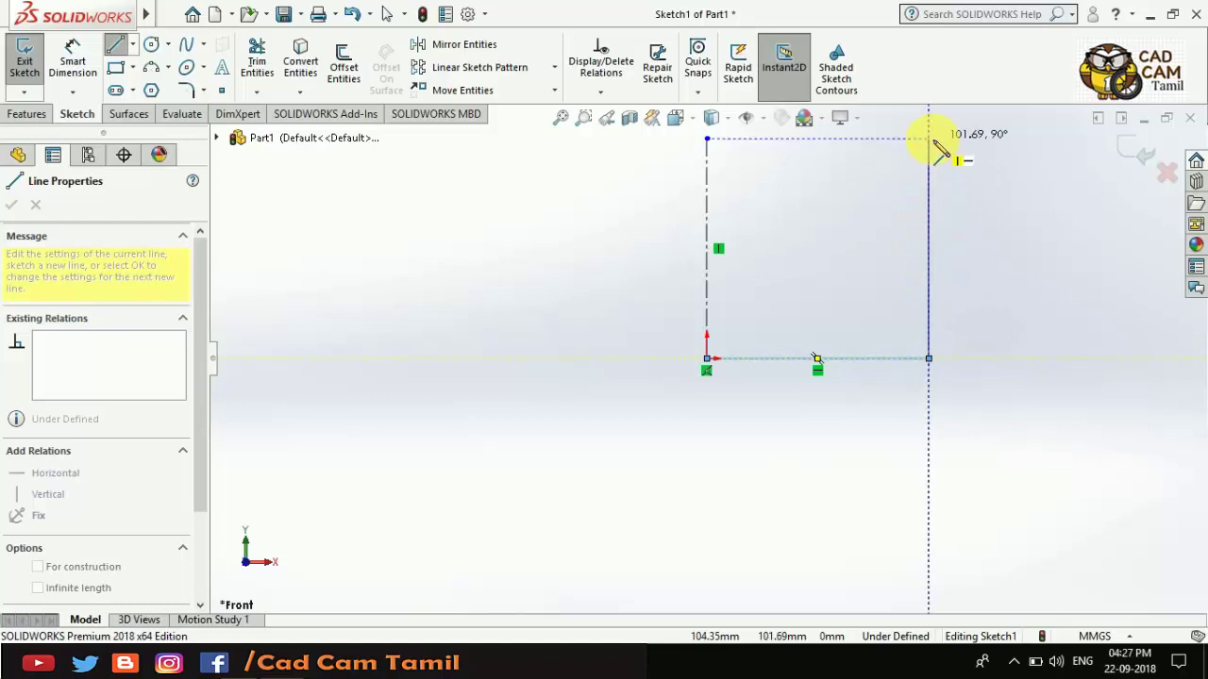
pyautogui.click(929, 175)
pyautogui.keyDown('ctrl'); pyautogui.moveTo(928, 175); pyautogui.dragTo(868, 394, button='middle'); pyautogui.keyUp('ctrl')
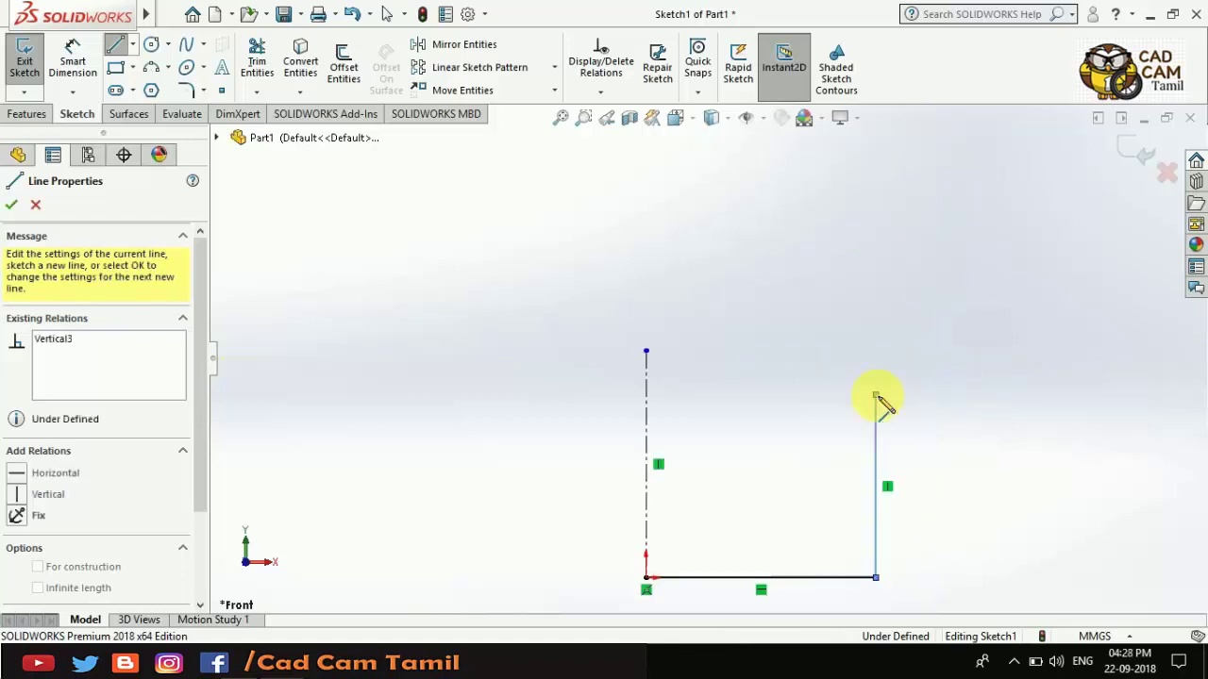
pyautogui.click(771, 396)
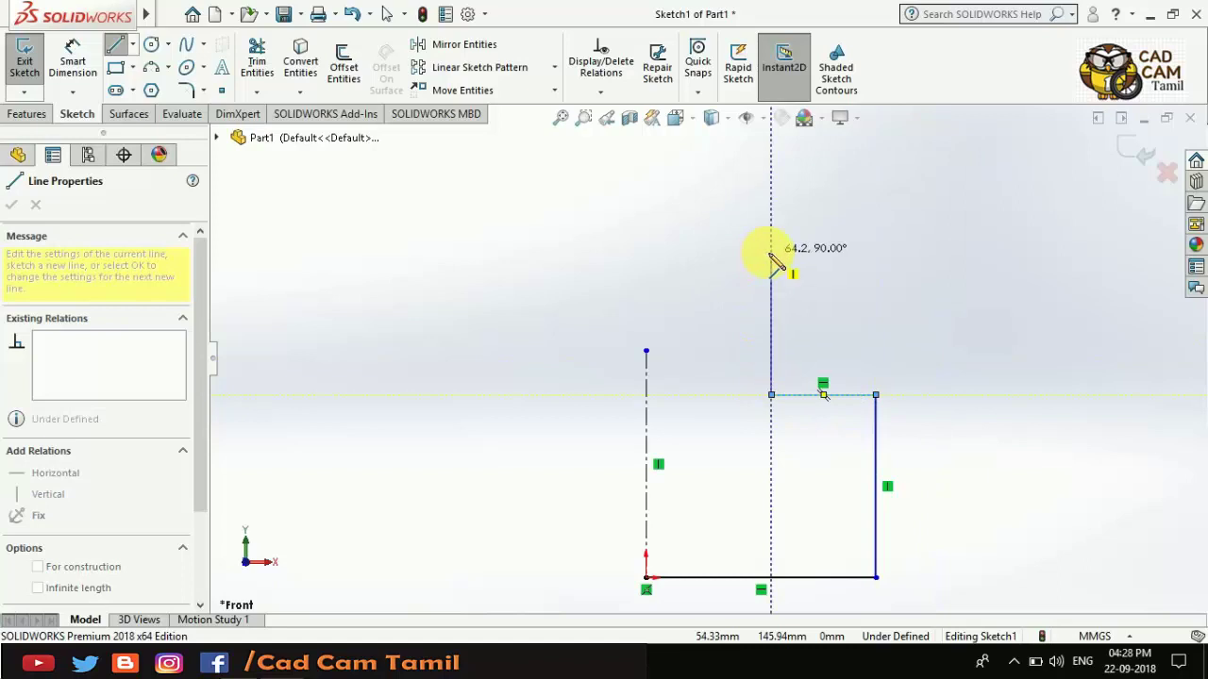
pyautogui.click(771, 251)
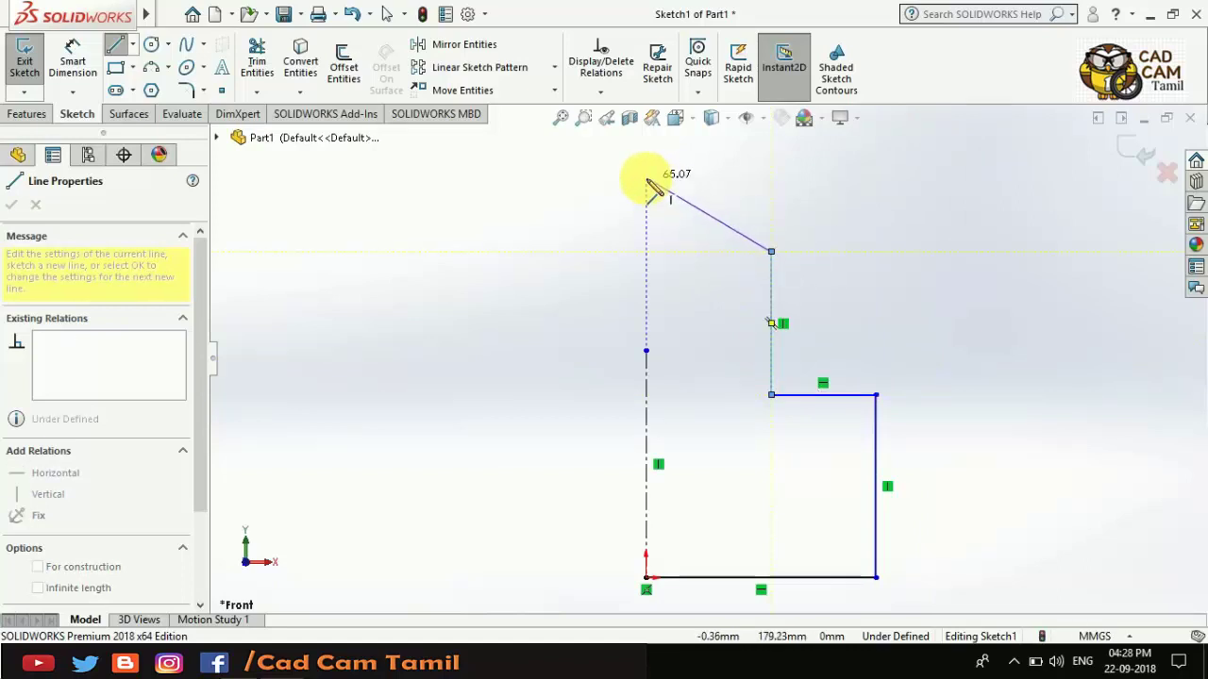
pyautogui.click(645, 178)
pyautogui.rightClick(717, 346)
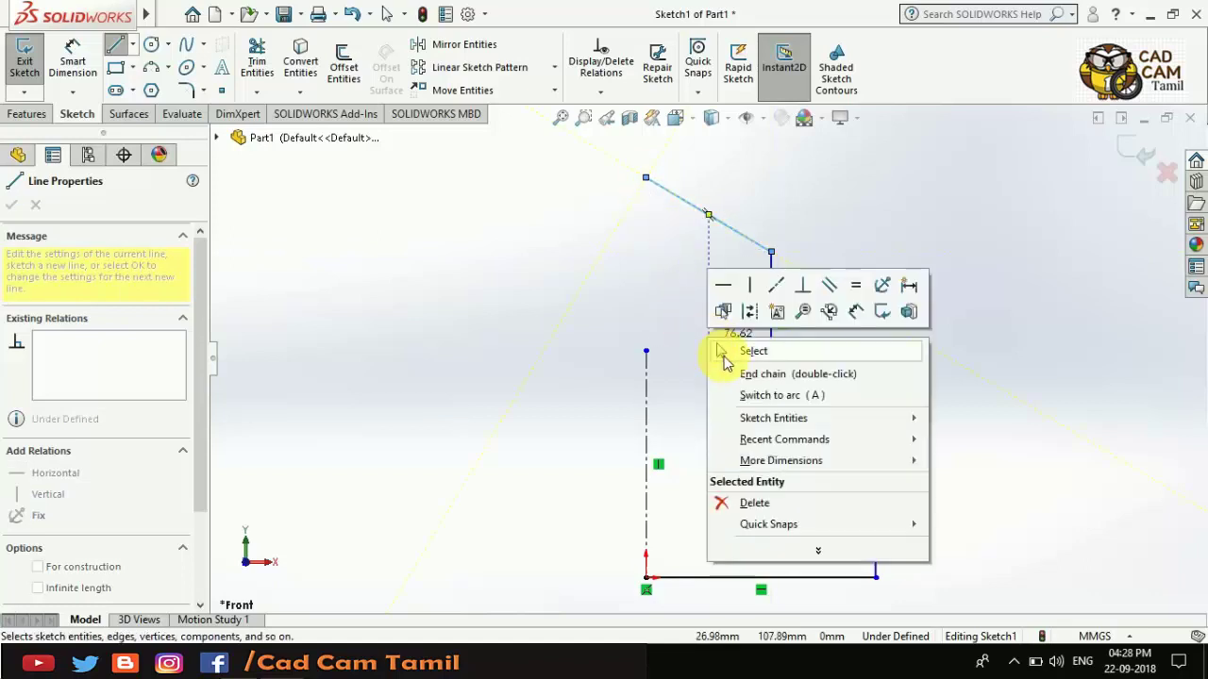
pyautogui.click(745, 351)
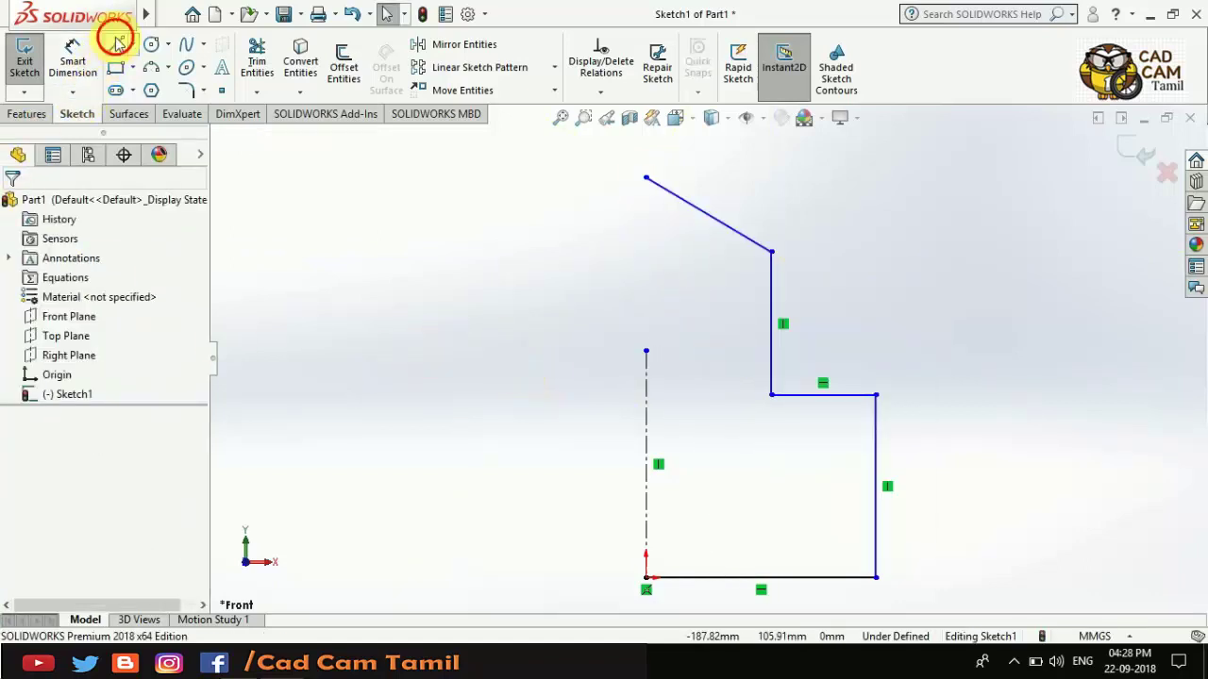
# Close the profile with a vertical line from the tip vertex down to the origin
pyautogui.click(117, 41)
pyautogui.click(647, 179)
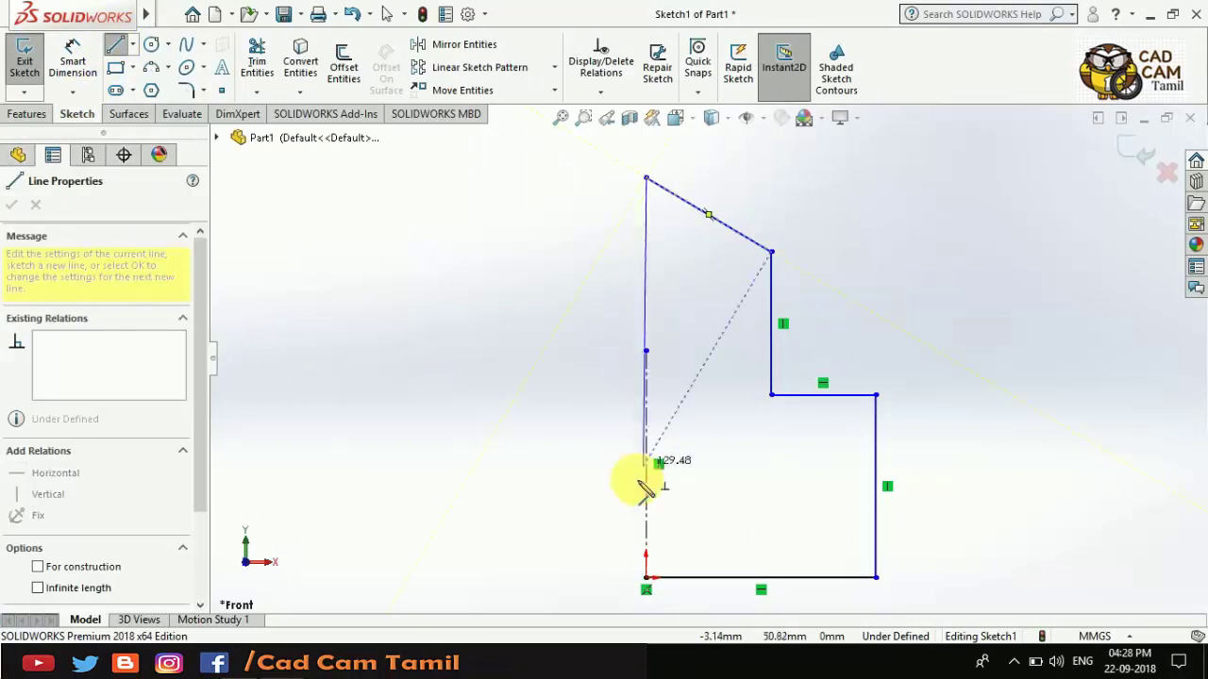
pyautogui.click(645, 577)
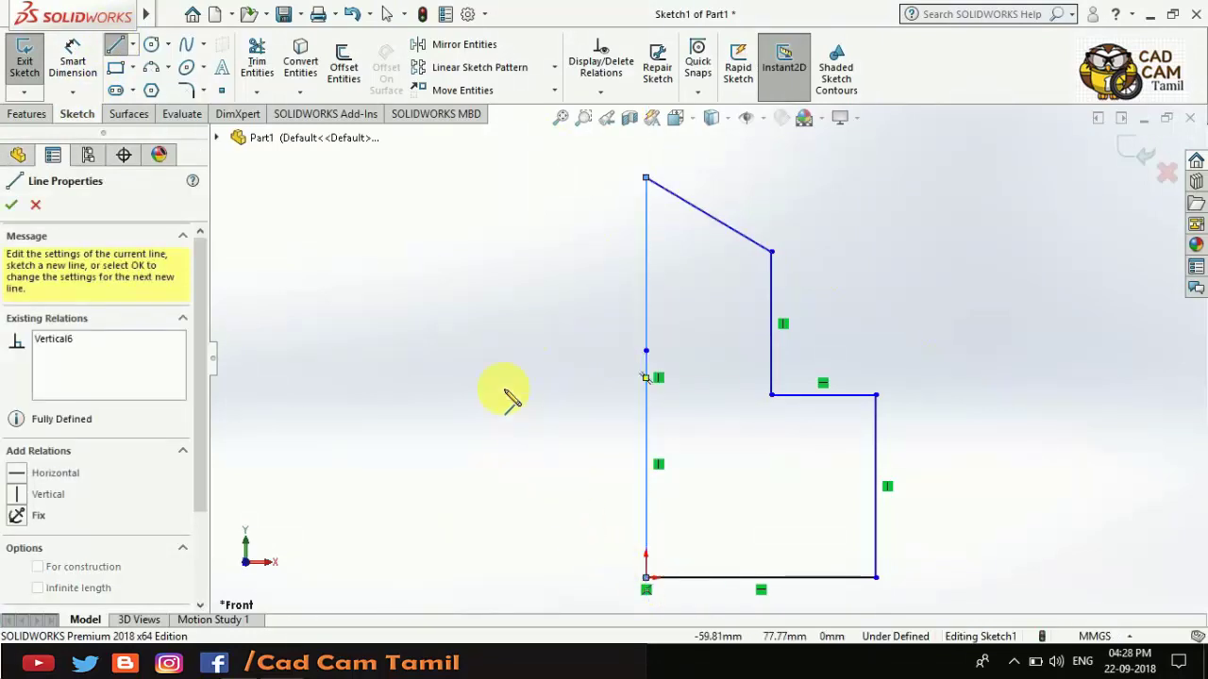
pyautogui.rightClick(501, 384)
pyautogui.click(514, 385)
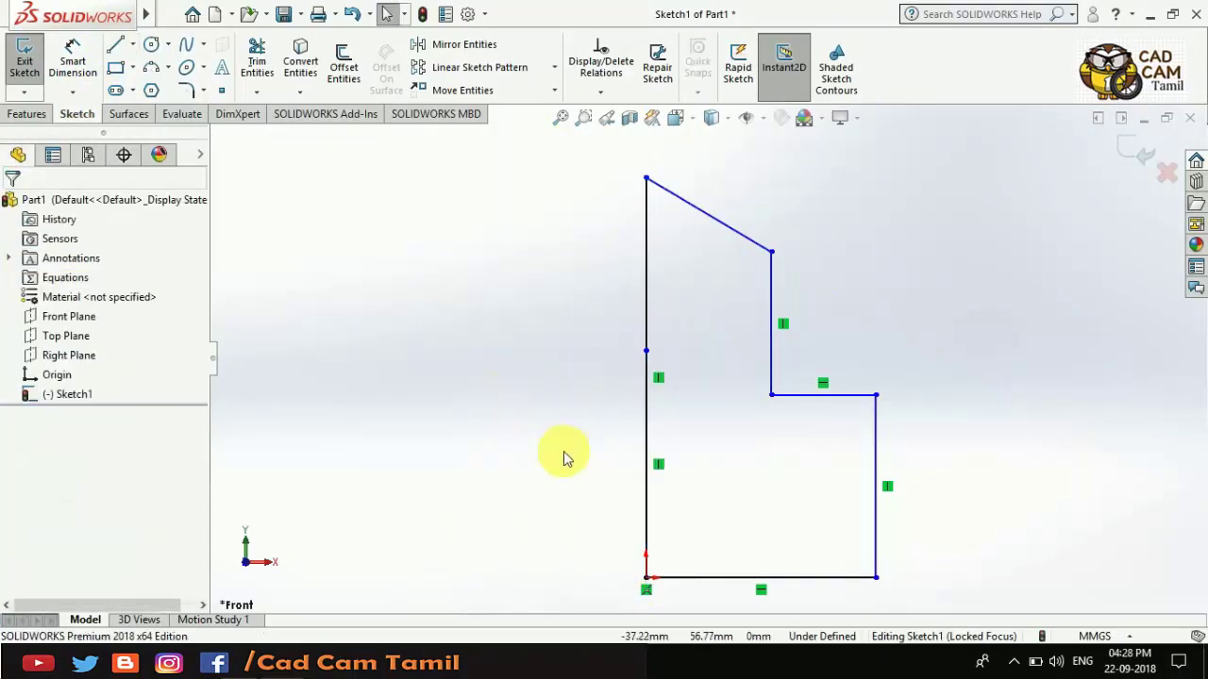
# Drag the centerline's upper endpoint above the top vertex to extend the axis
pyautogui.click(645, 351)
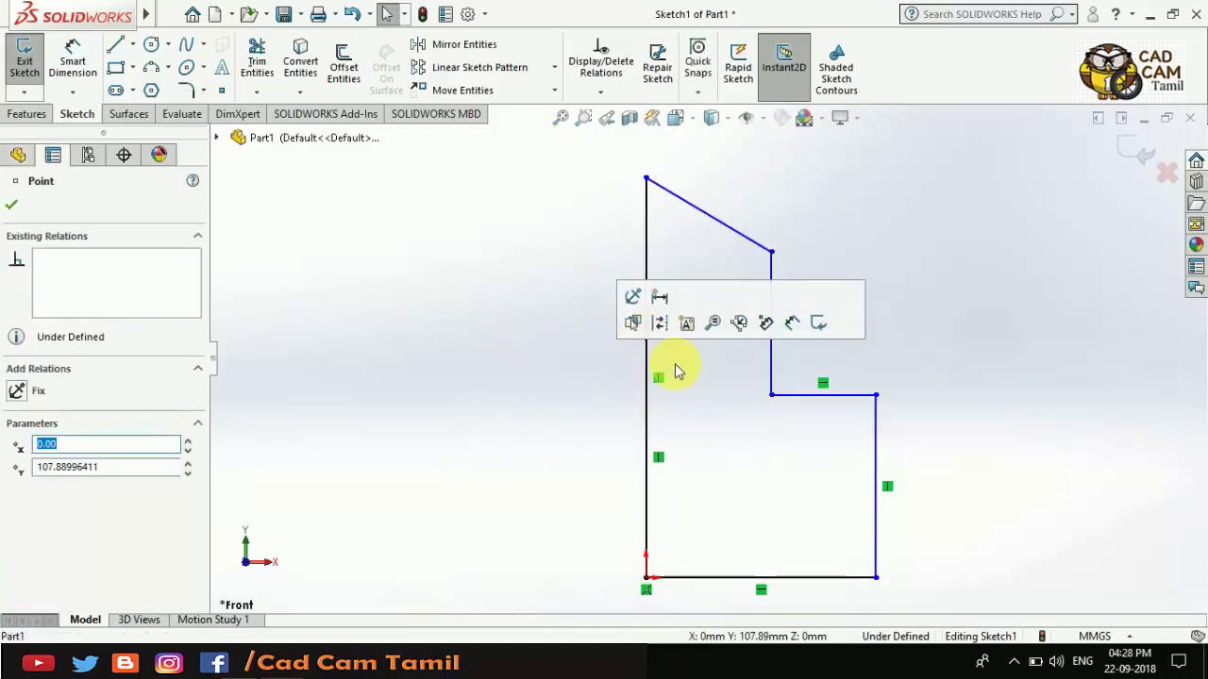
pyautogui.click(698, 382)
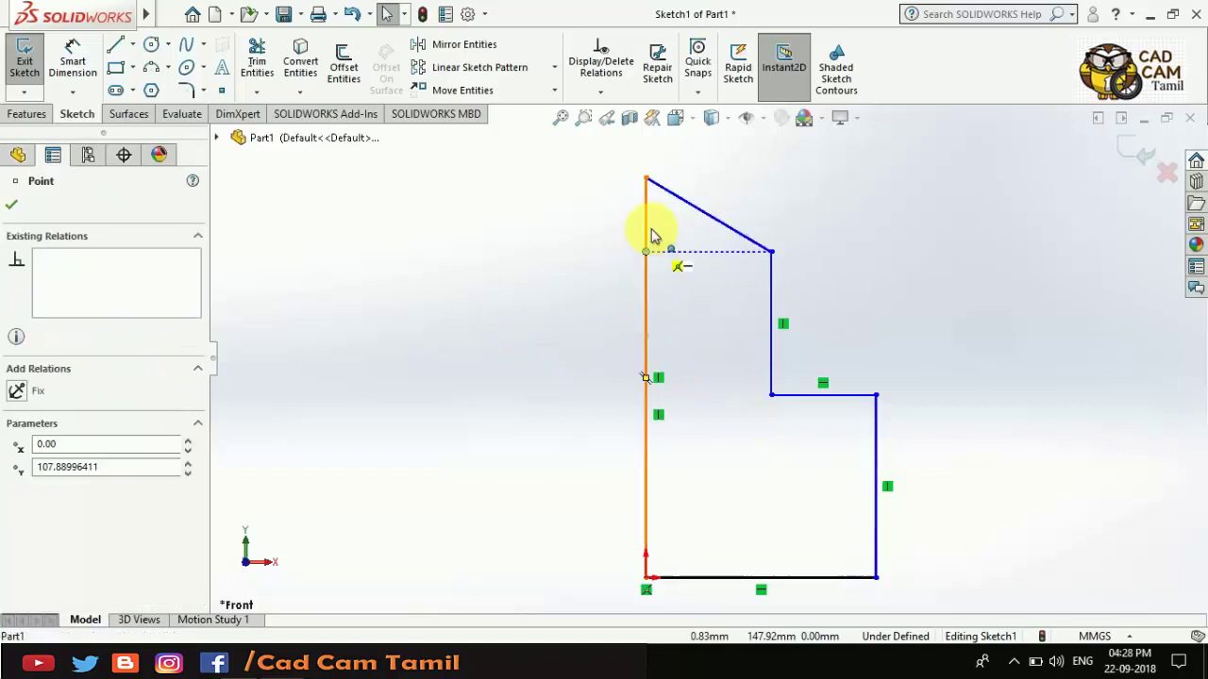
pyautogui.moveTo(649, 345); pyautogui.dragTo(660, 135)
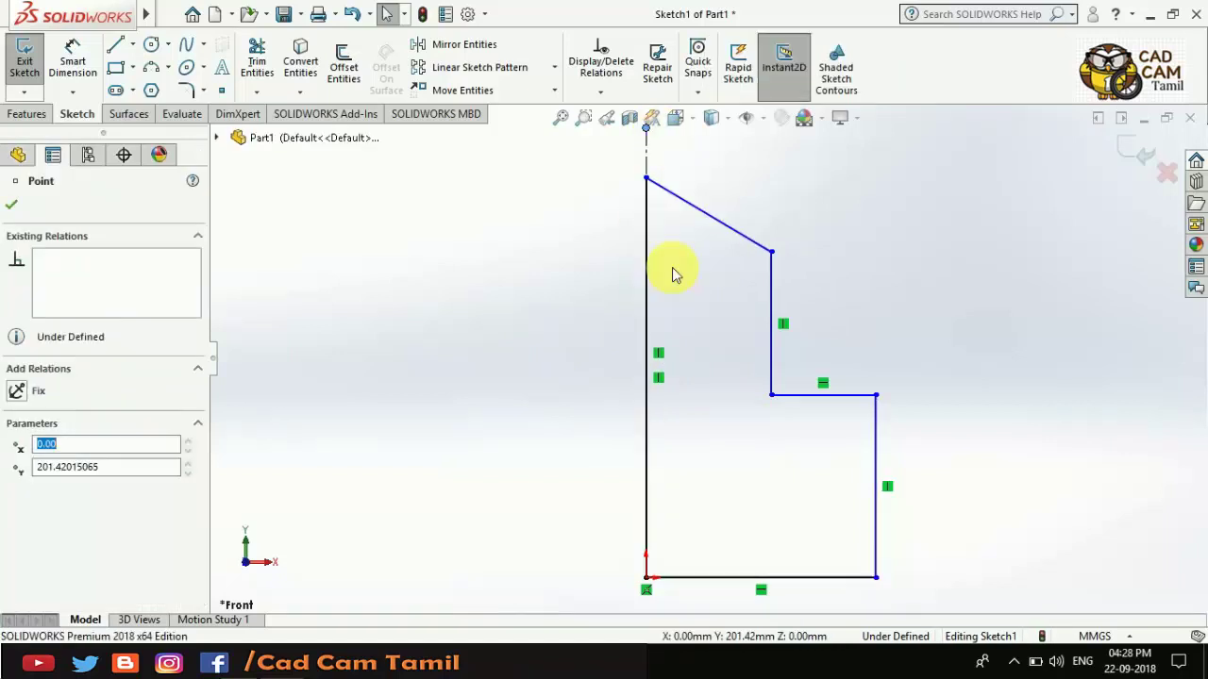
pyautogui.click(901, 343)
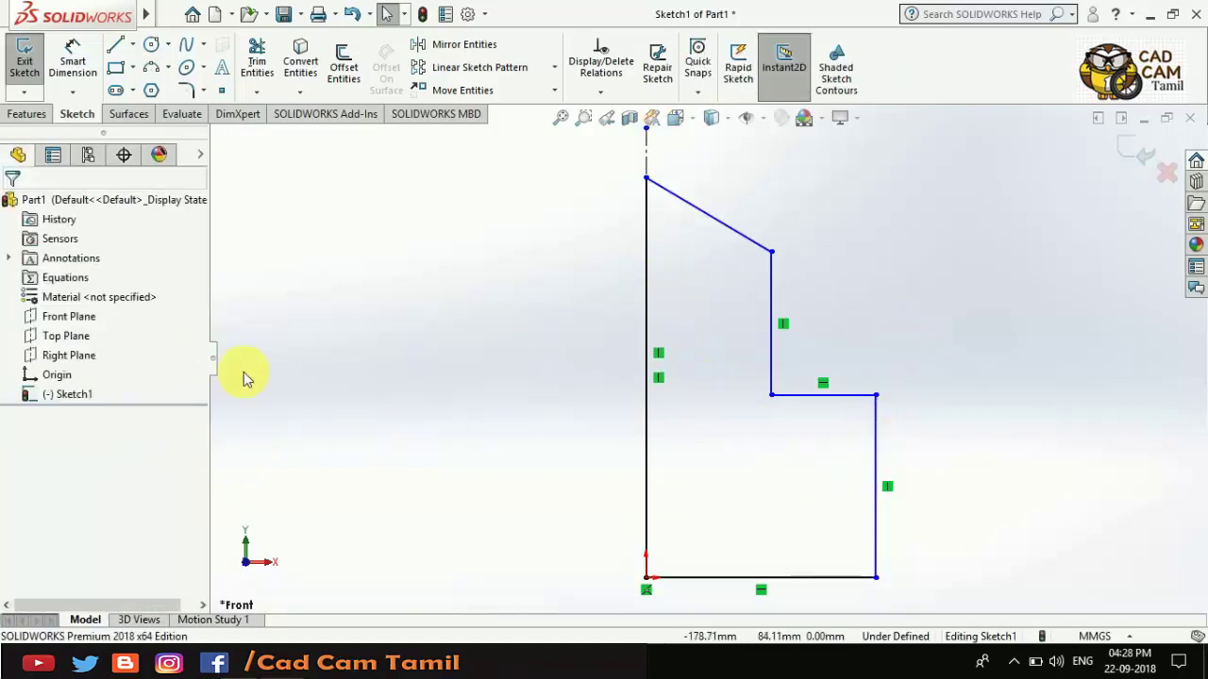
# Dimension the bottom base line to 100 mm with Smart Dimension
pyautogui.click(74, 61)
pyautogui.scroll(-1, 708, 375)
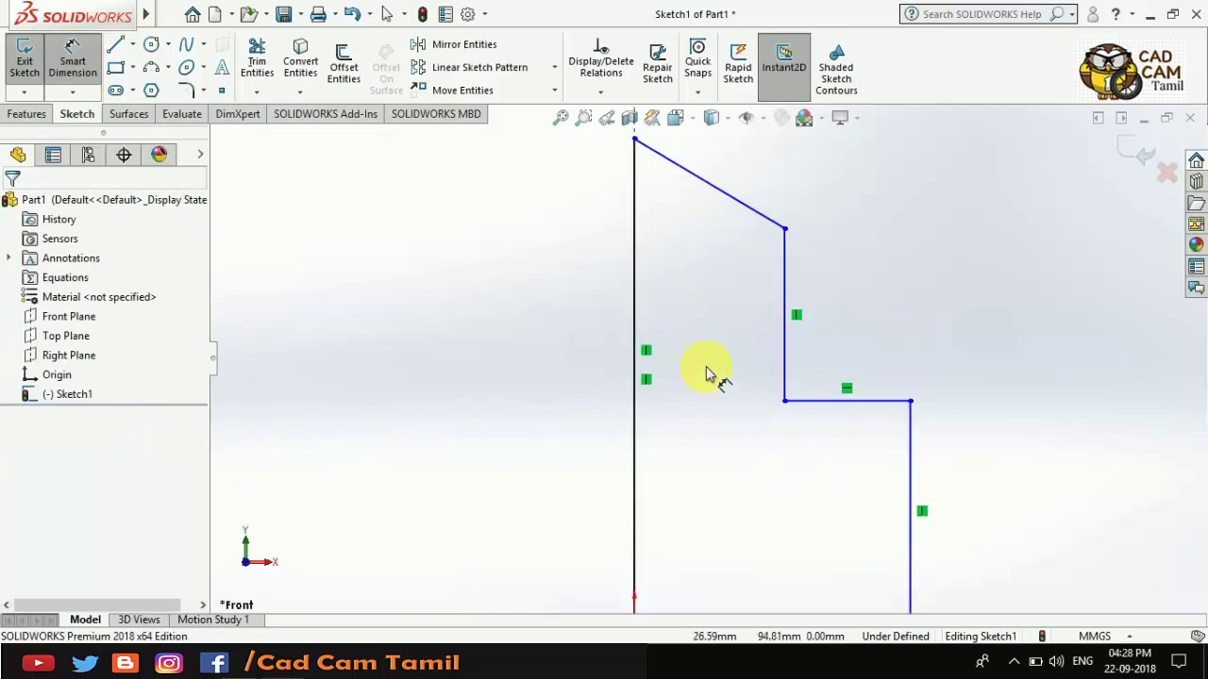
pyautogui.scroll(2, 703, 368)
pyautogui.click(779, 550)
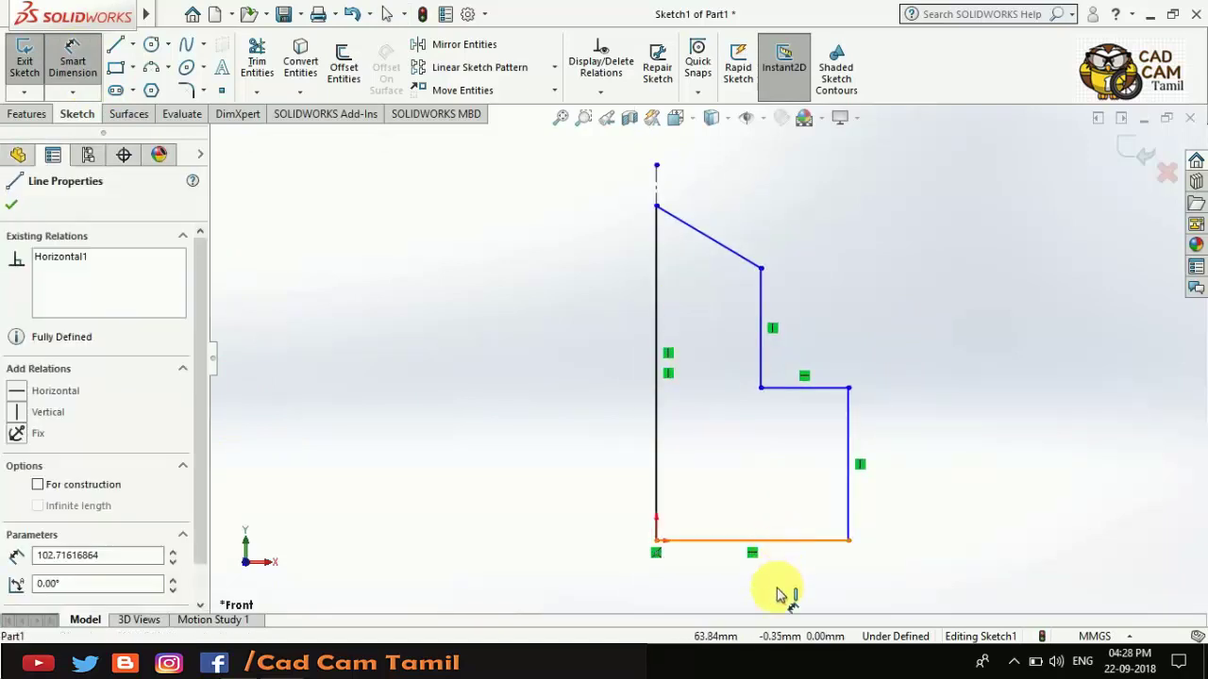
pyautogui.click(775, 589)
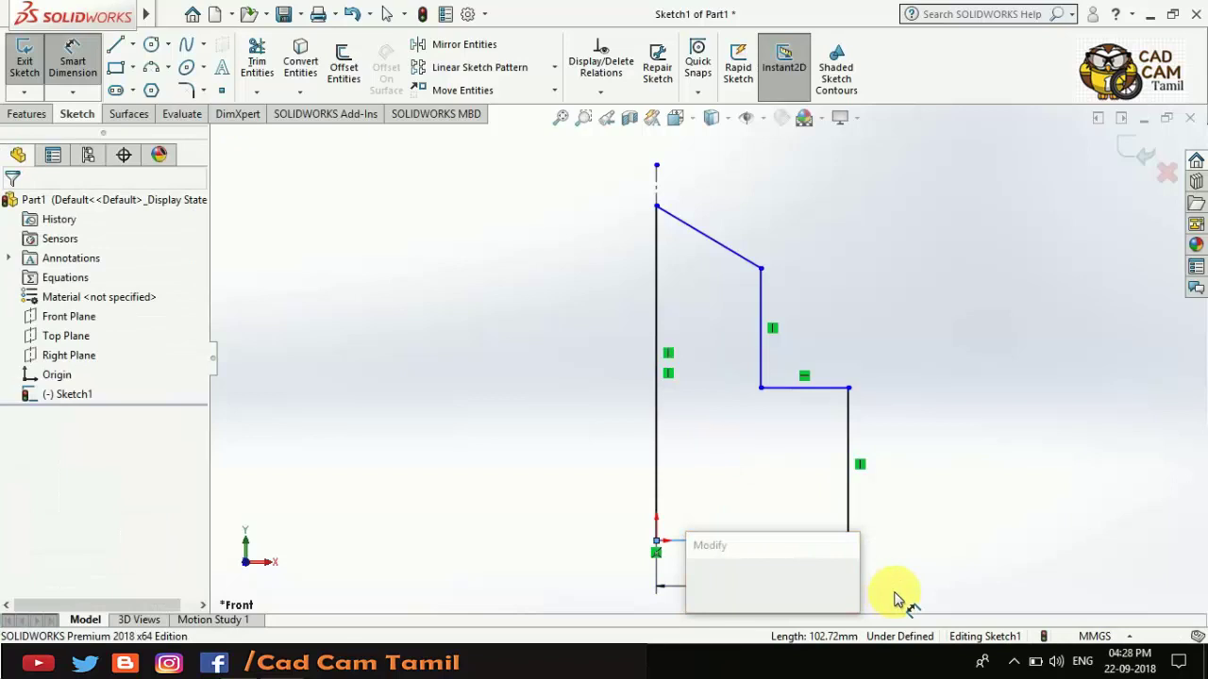
pyautogui.write('1')
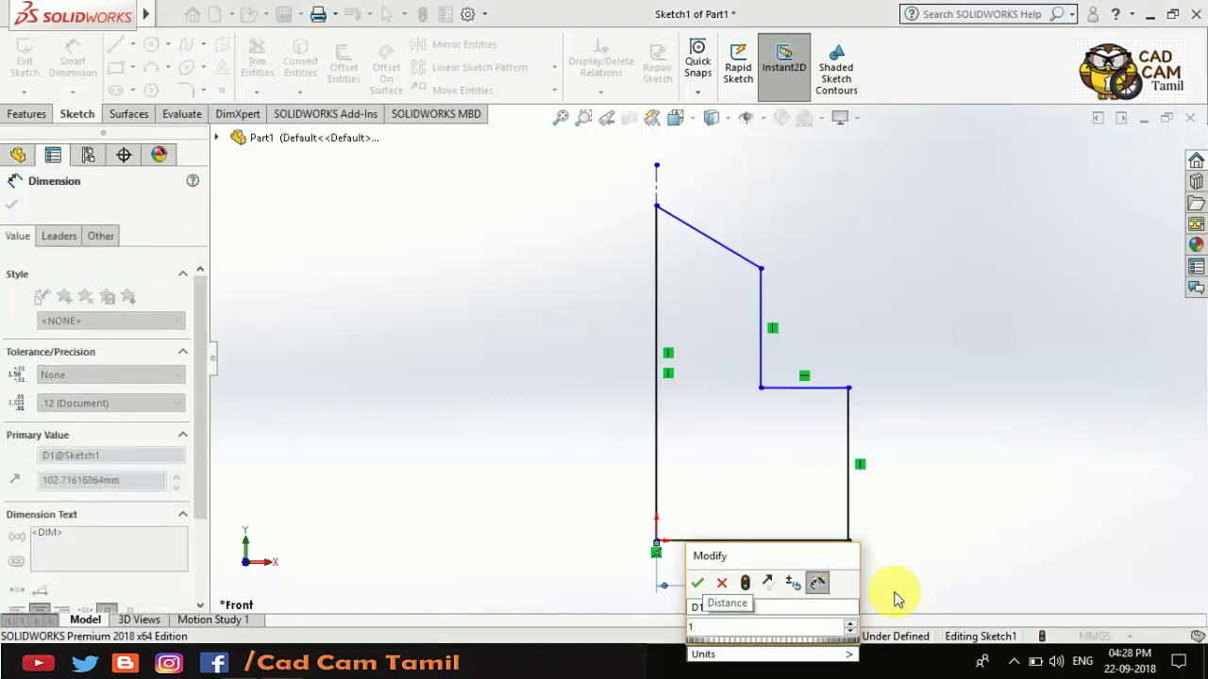
pyautogui.write('00')
pyautogui.press('Return')
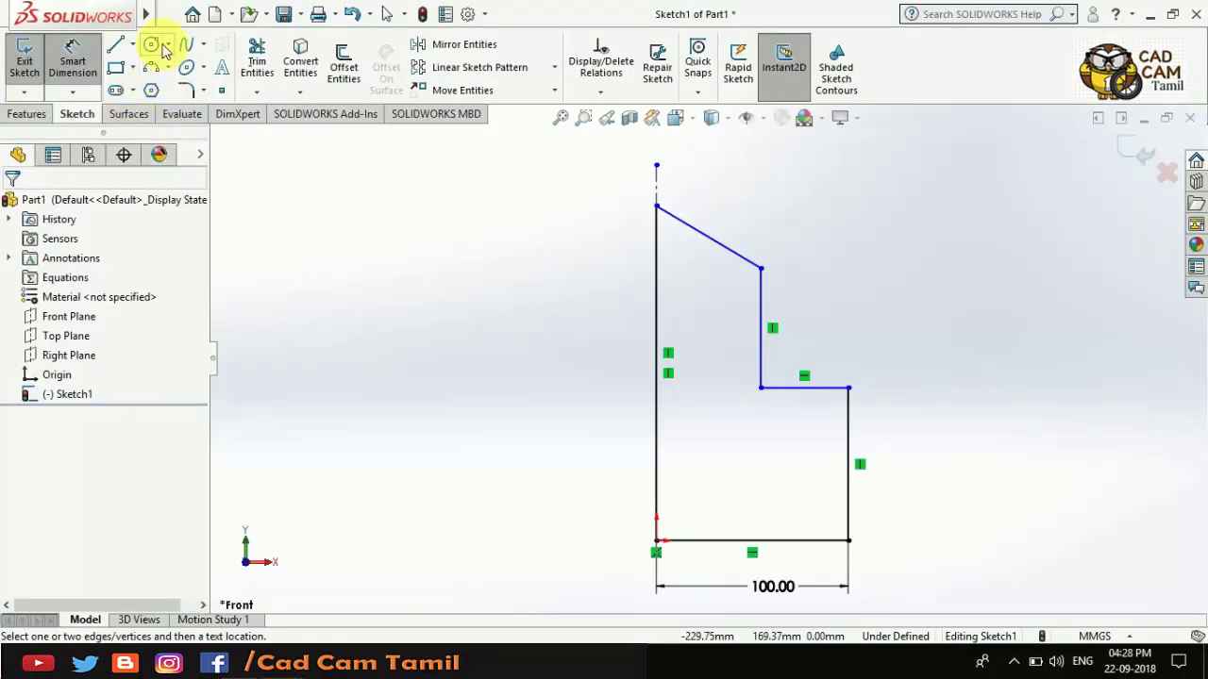
# Draw a circle on the right side's midpoint and trim it into an outward semicircular arc
pyautogui.click(151, 44)
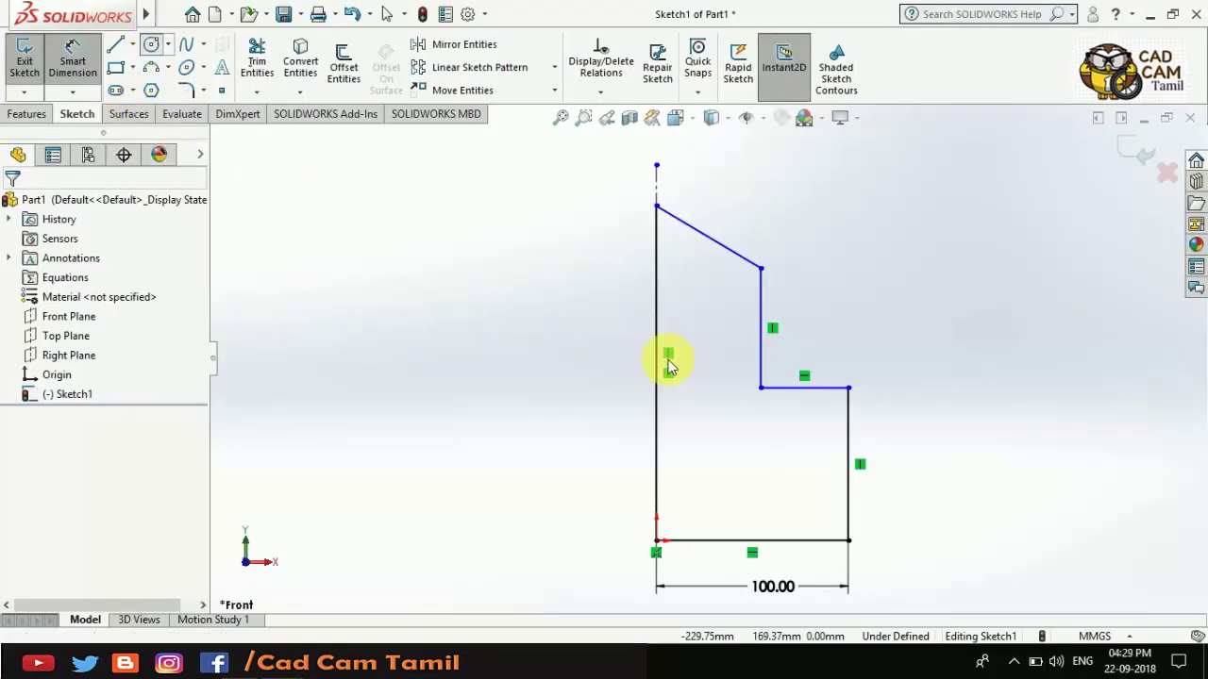
pyautogui.click(848, 463)
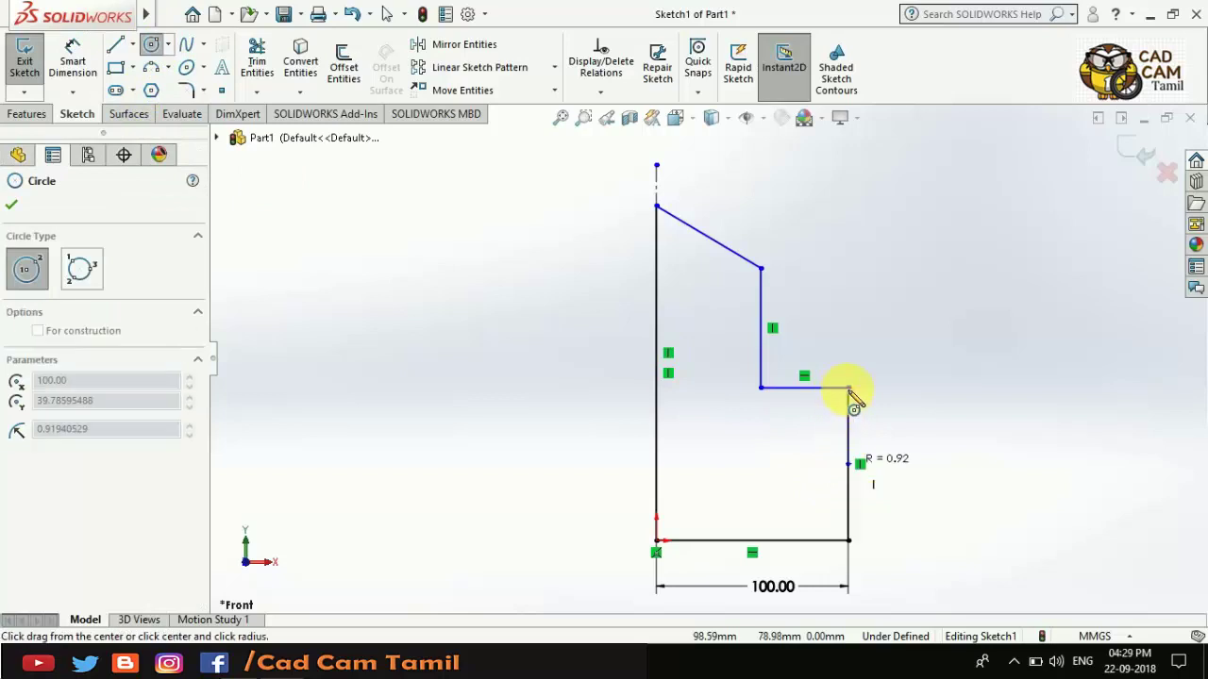
pyautogui.click(847, 388)
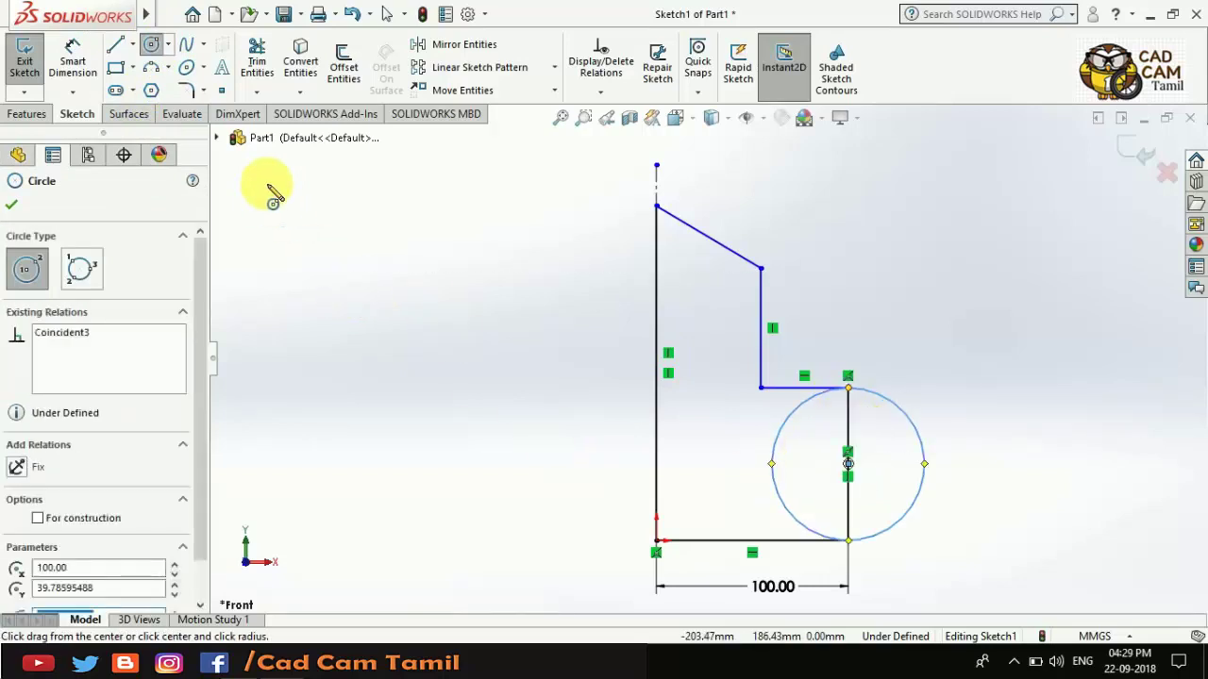
pyautogui.click(258, 64)
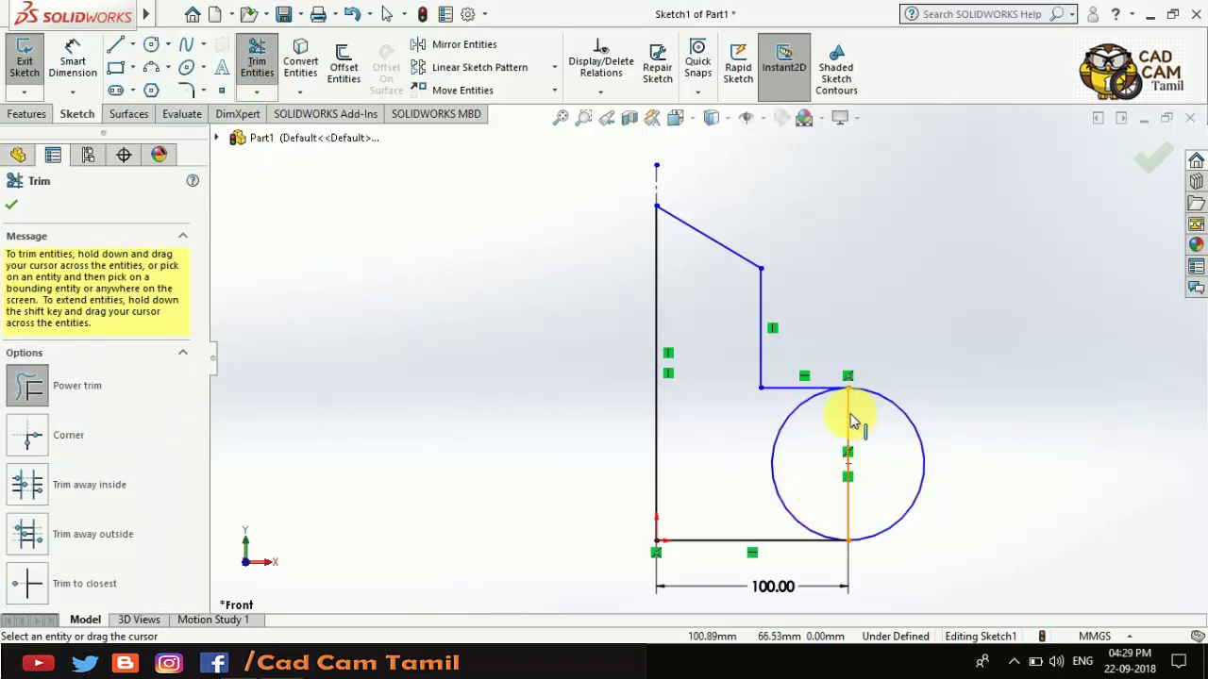
pyautogui.moveTo(852, 422)
pyautogui.mouseDown()
pyautogui.moveTo(844, 510)
pyautogui.moveTo(838, 458)
pyautogui.mouseUp()
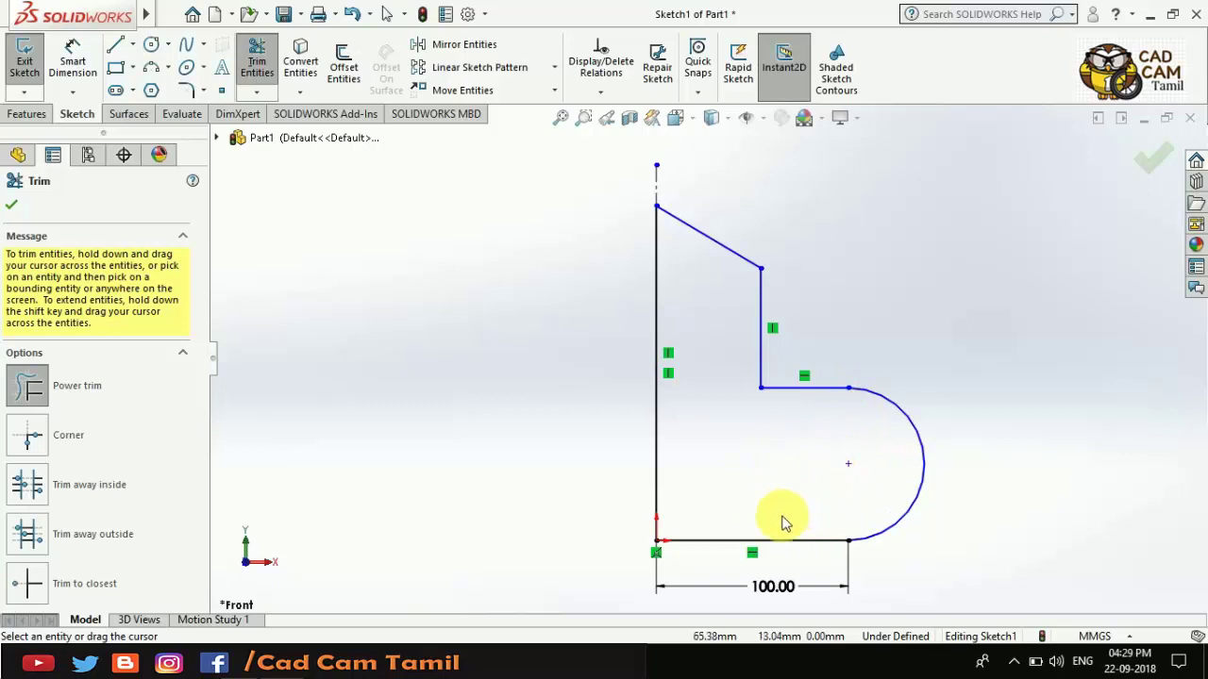
# Dimension the arc radius to 40 mm and the left vertical line to 200 mm
pyautogui.click(12, 204)
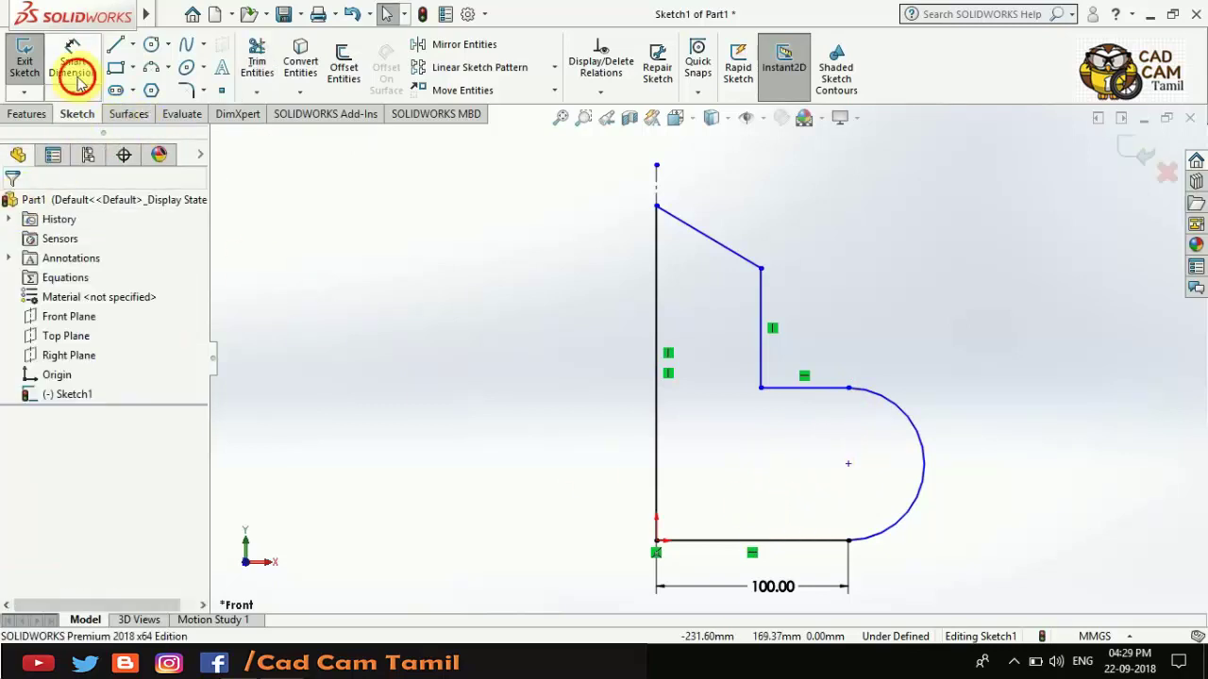
pyautogui.click(909, 398)
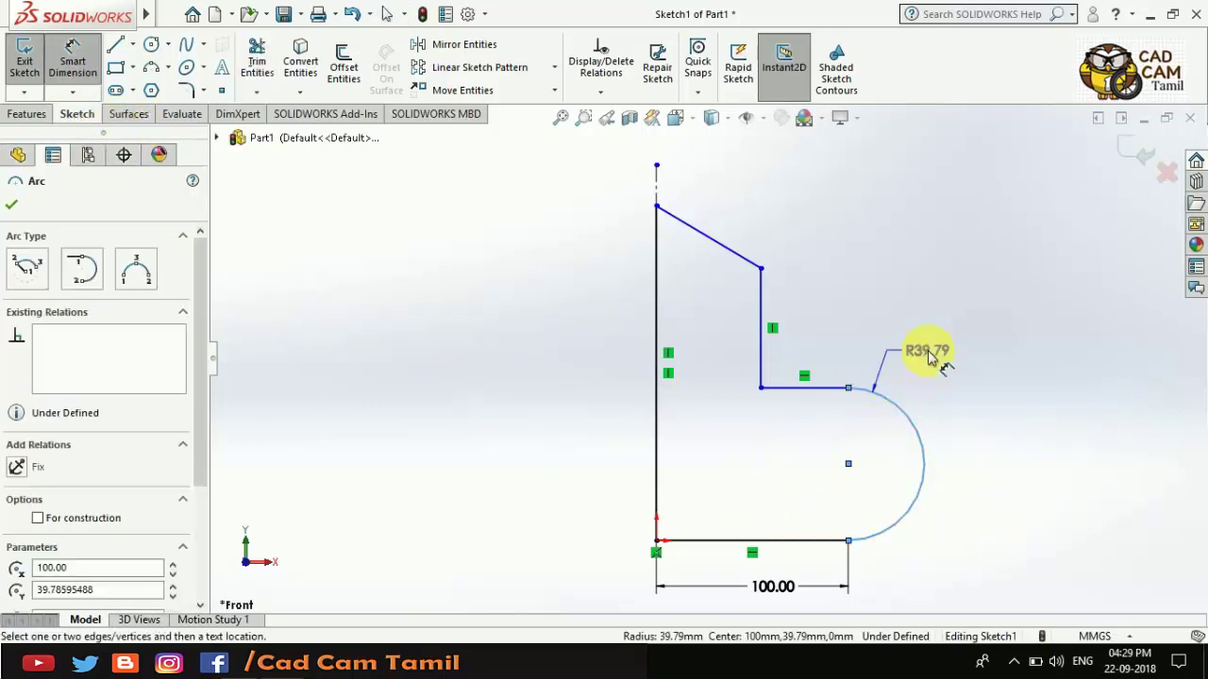
pyautogui.click(932, 359)
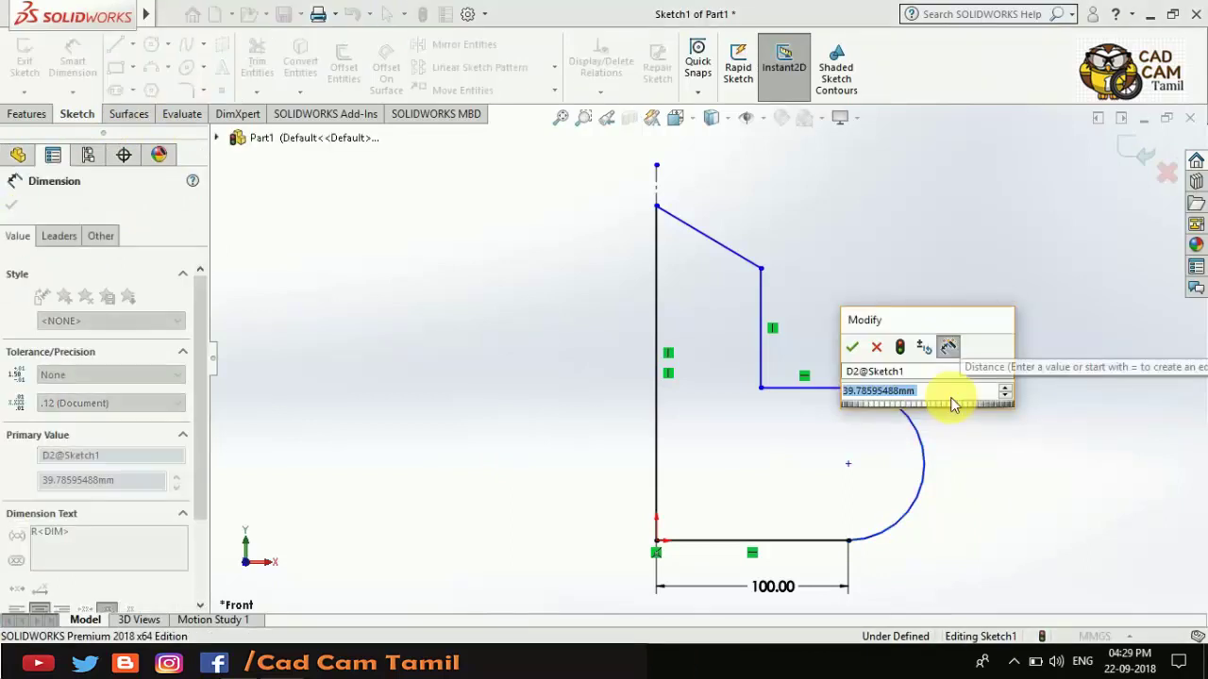
pyautogui.write('40')
pyautogui.press('Return')
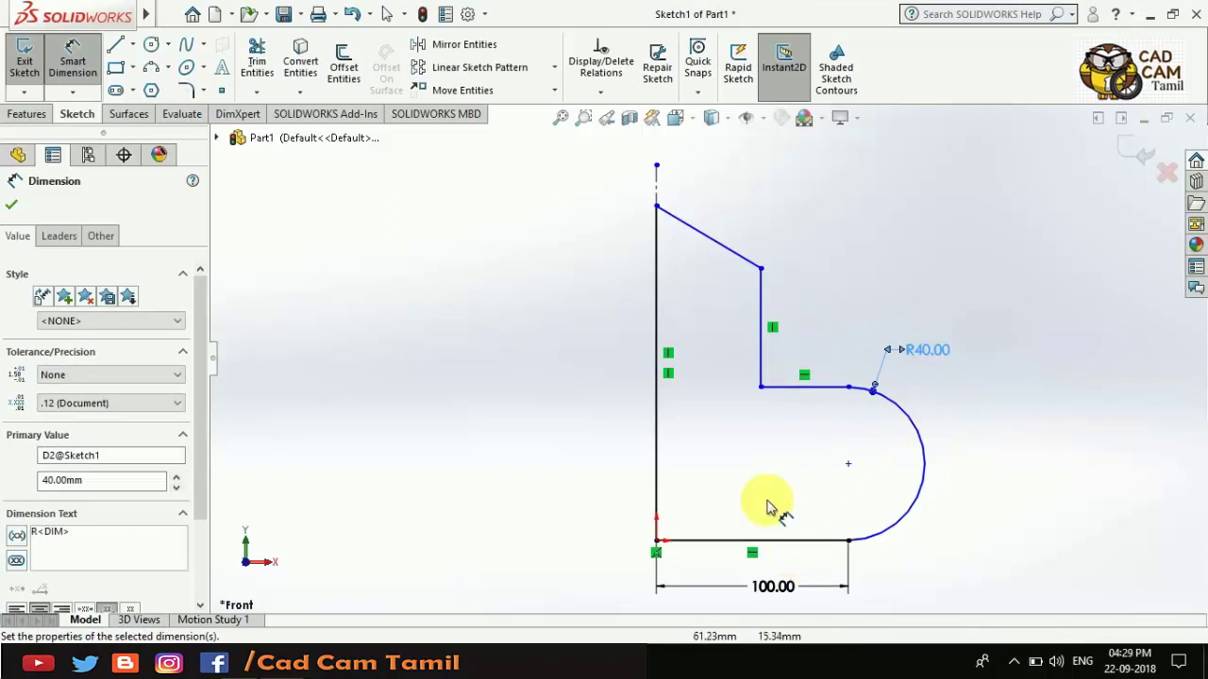
pyautogui.click(658, 237)
pyautogui.click(574, 283)
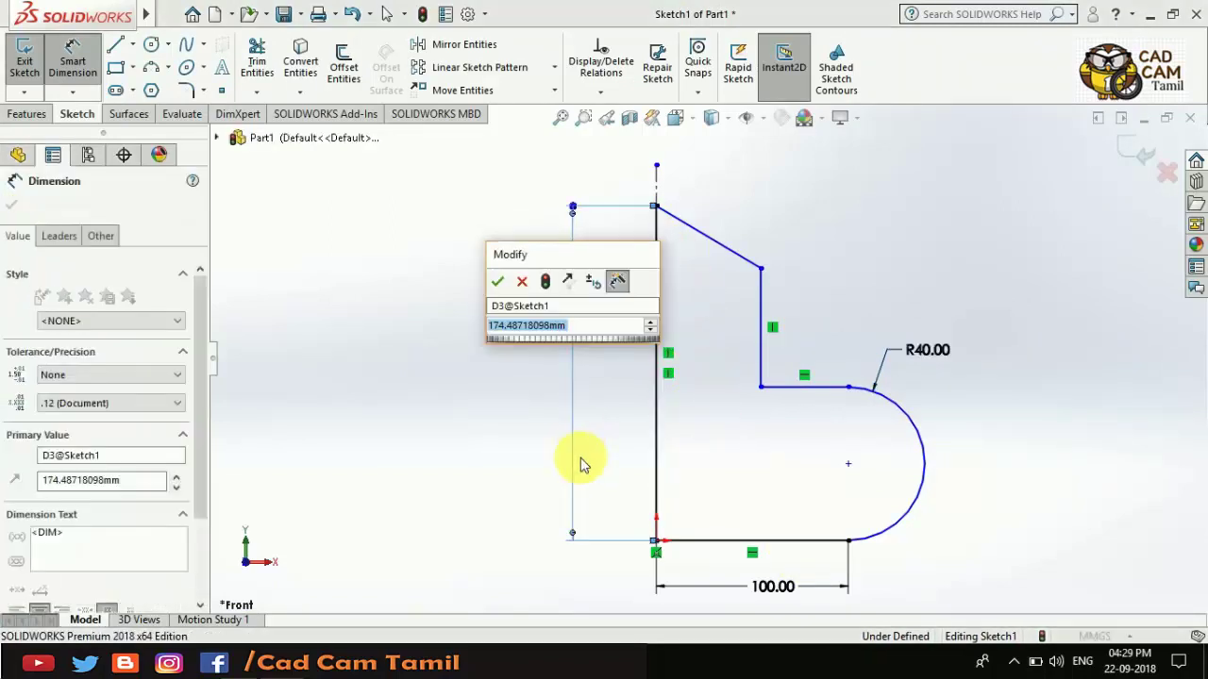
pyautogui.write('200')
pyautogui.press('Return')
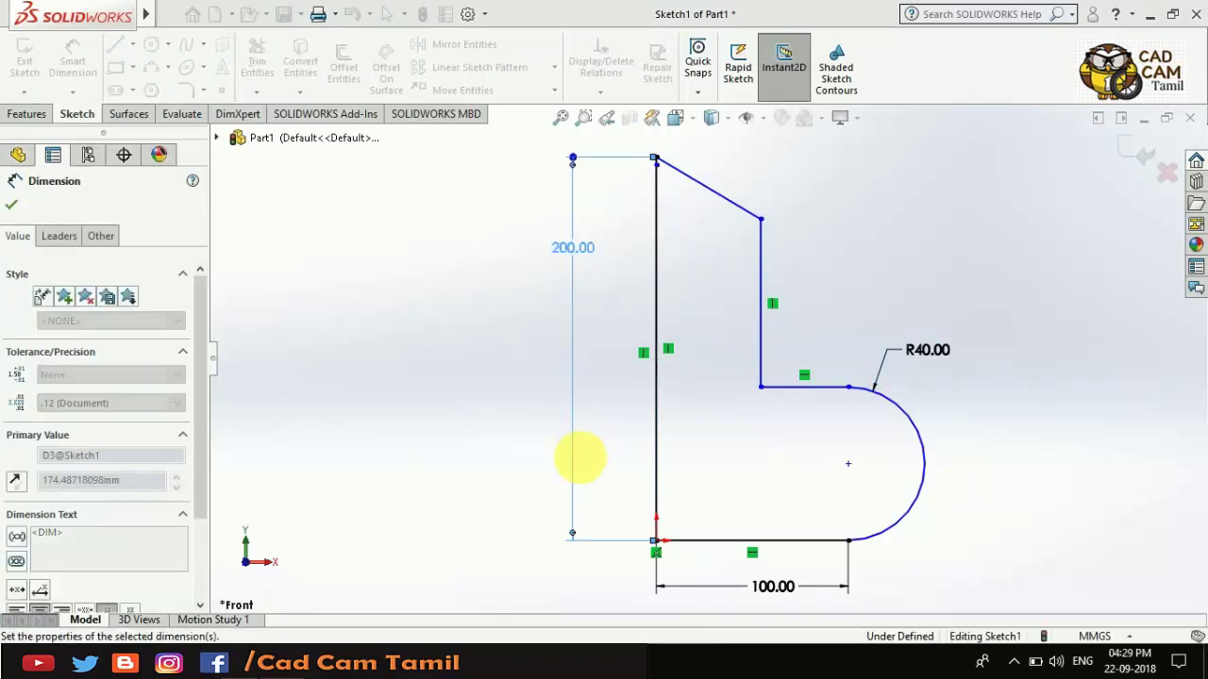
# Add a 60° angle between the left line and sloped tip line, then check the reference slide
pyautogui.click(660, 262)
pyautogui.click(732, 204)
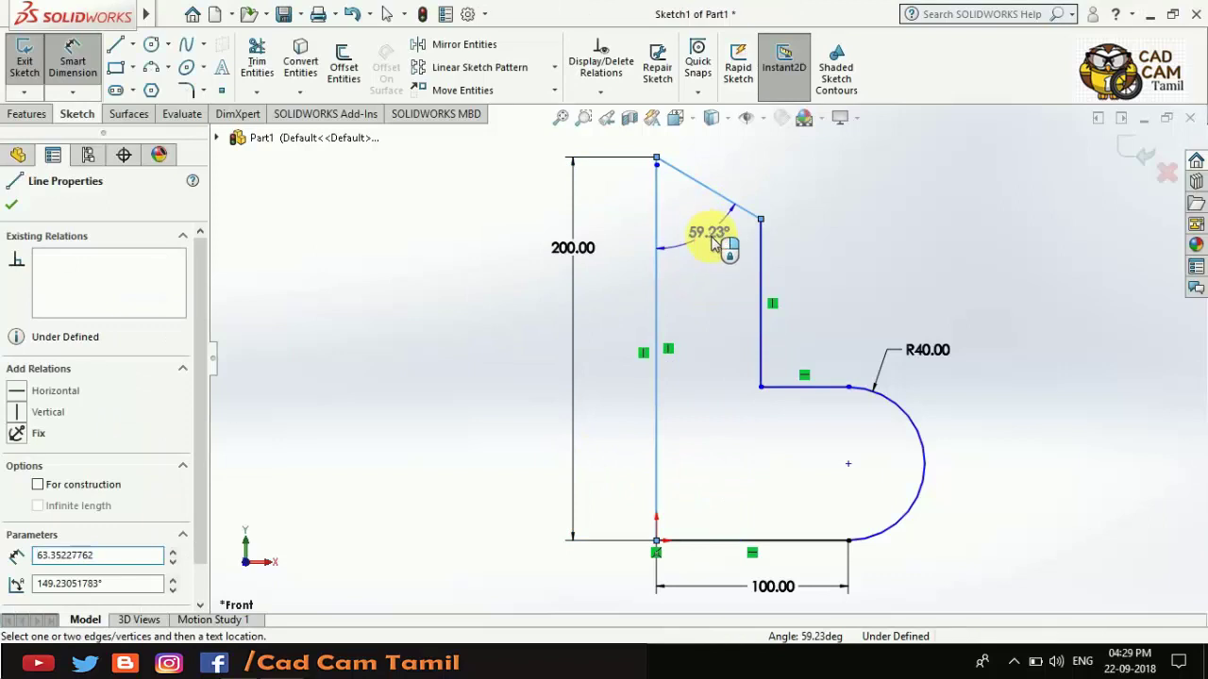
pyautogui.click(694, 248)
pyautogui.write('60')
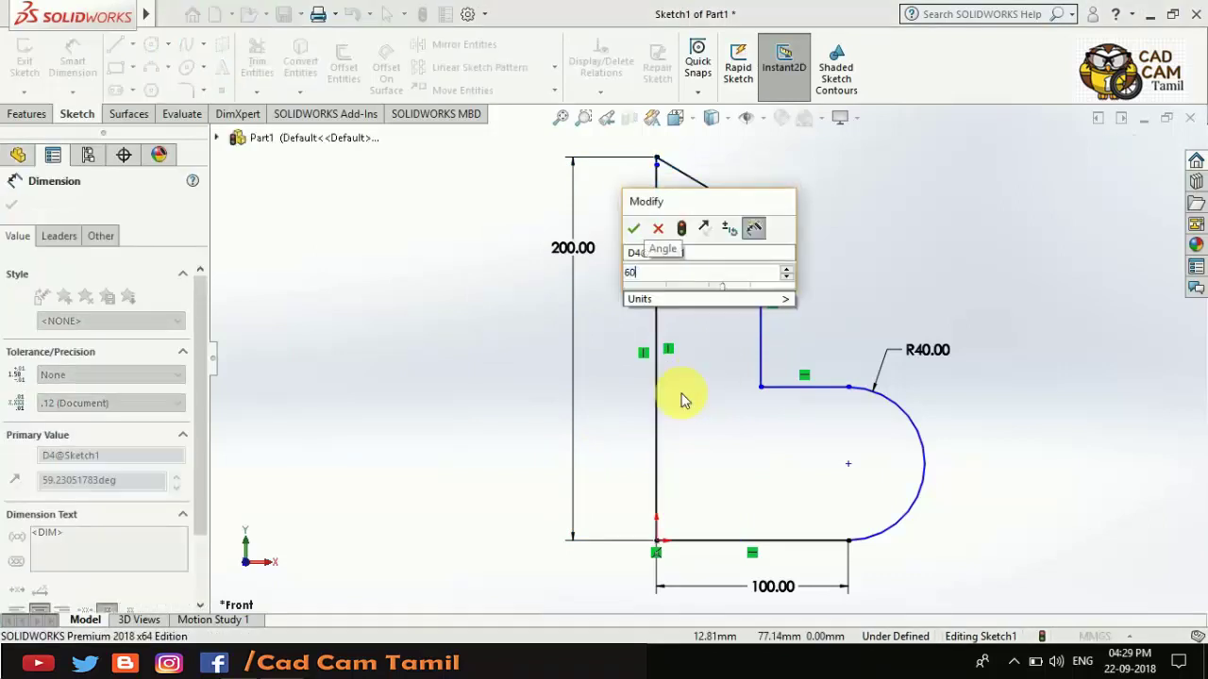
pyautogui.press('Return')
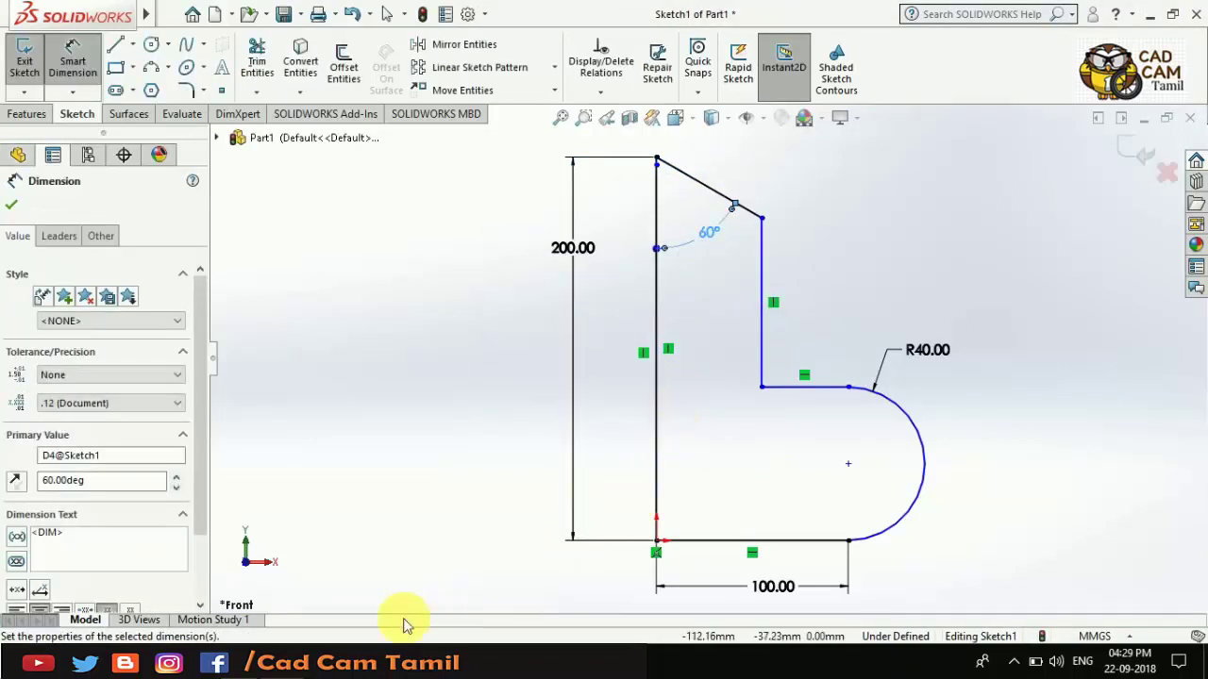
pyautogui.click(321, 662)
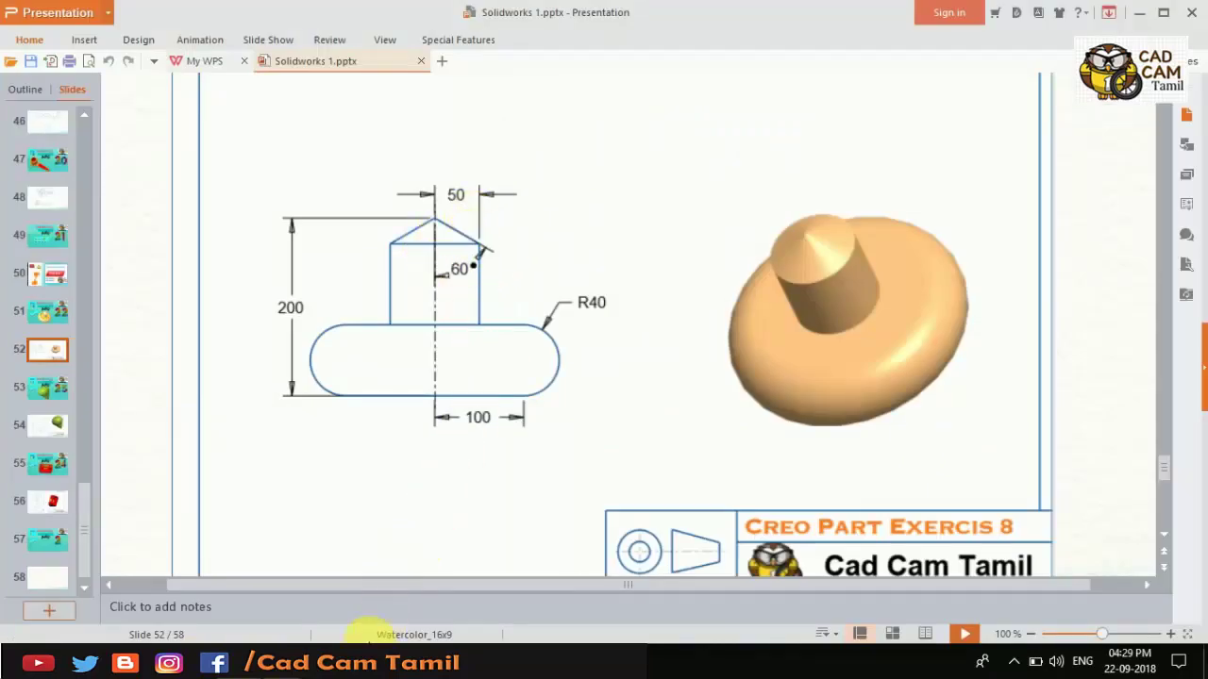
pyautogui.click(302, 662)
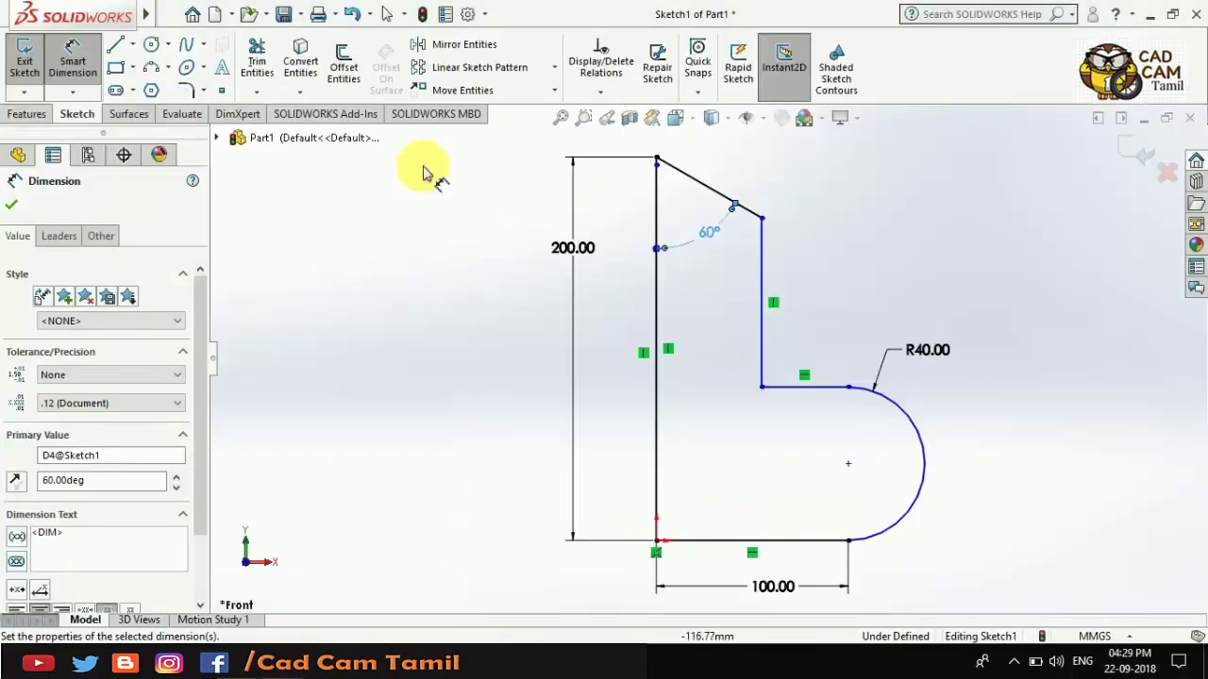
# Add a 50 mm horizontal dimension between the axis line and the boss side line
pyautogui.click(761, 325)
pyautogui.click(658, 319)
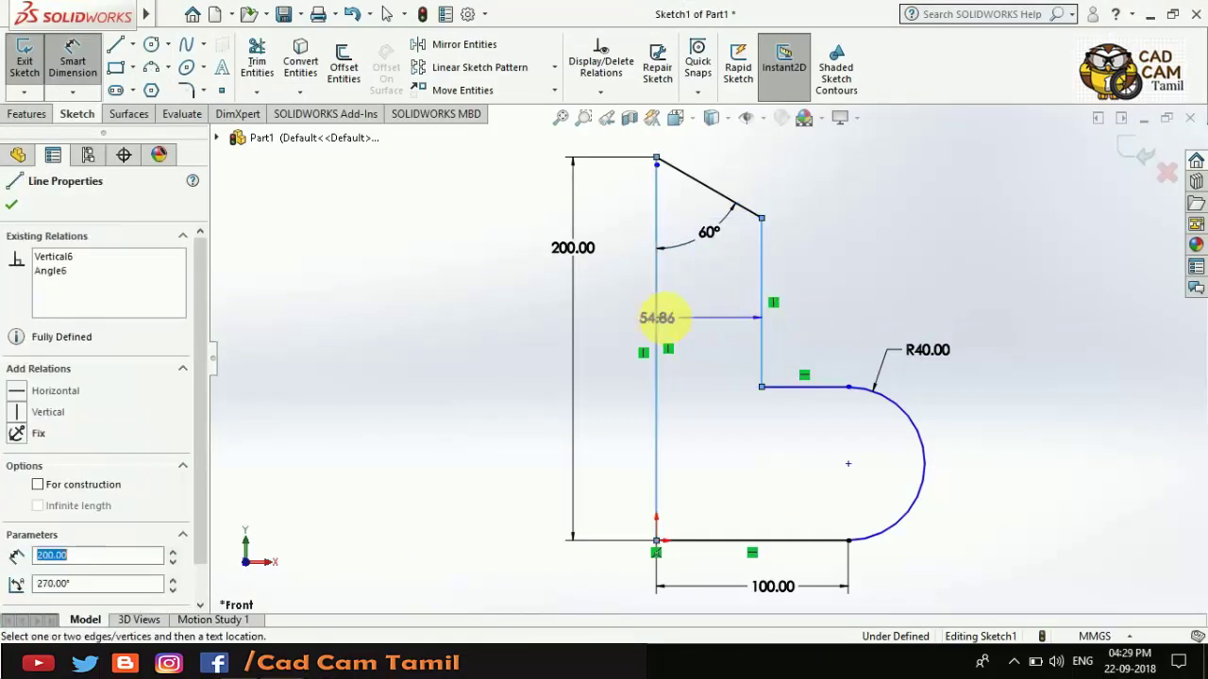
pyautogui.click(691, 323)
pyautogui.write('5')
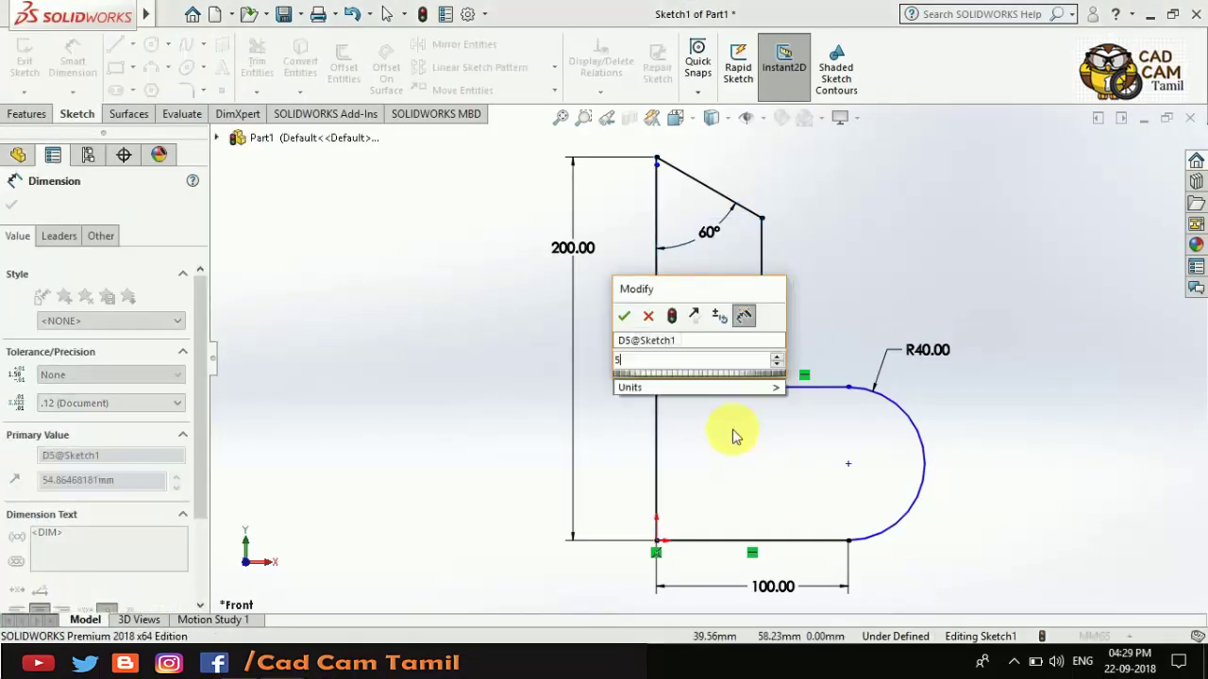
pyautogui.write('0')
pyautogui.press('Return')
pyautogui.press('Escape')
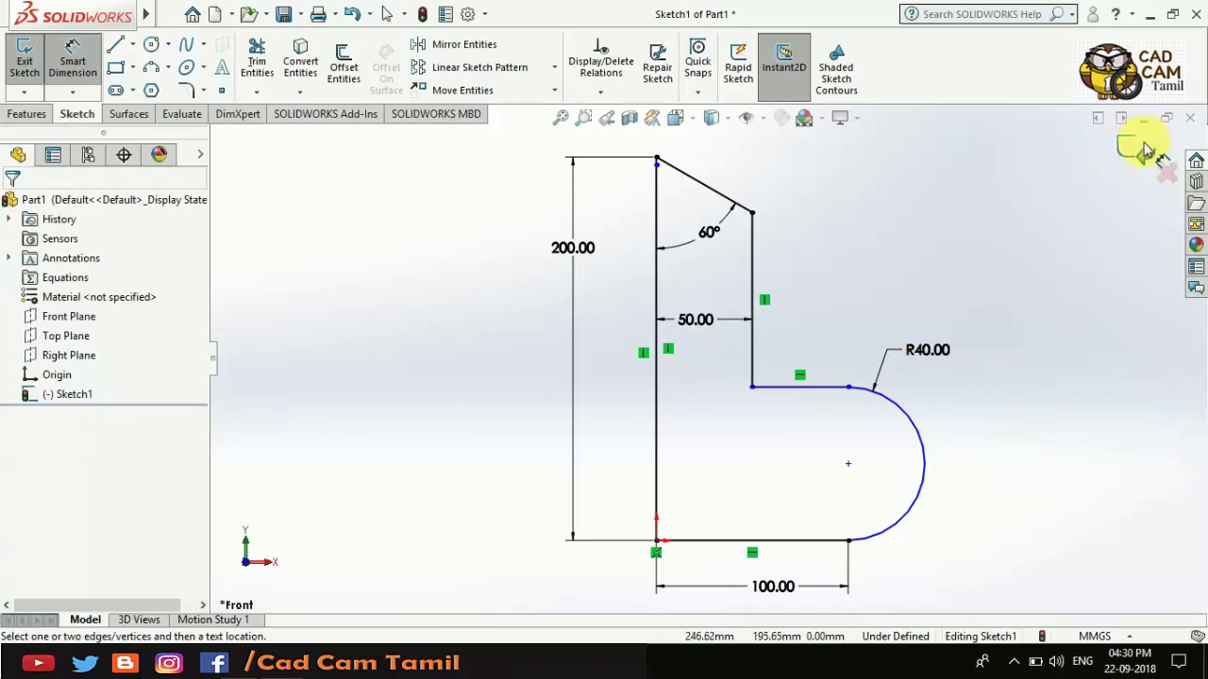
# Revolve the sketch 360° about Line1 into a solid and orbit to inspect it
pyautogui.click(23, 113)
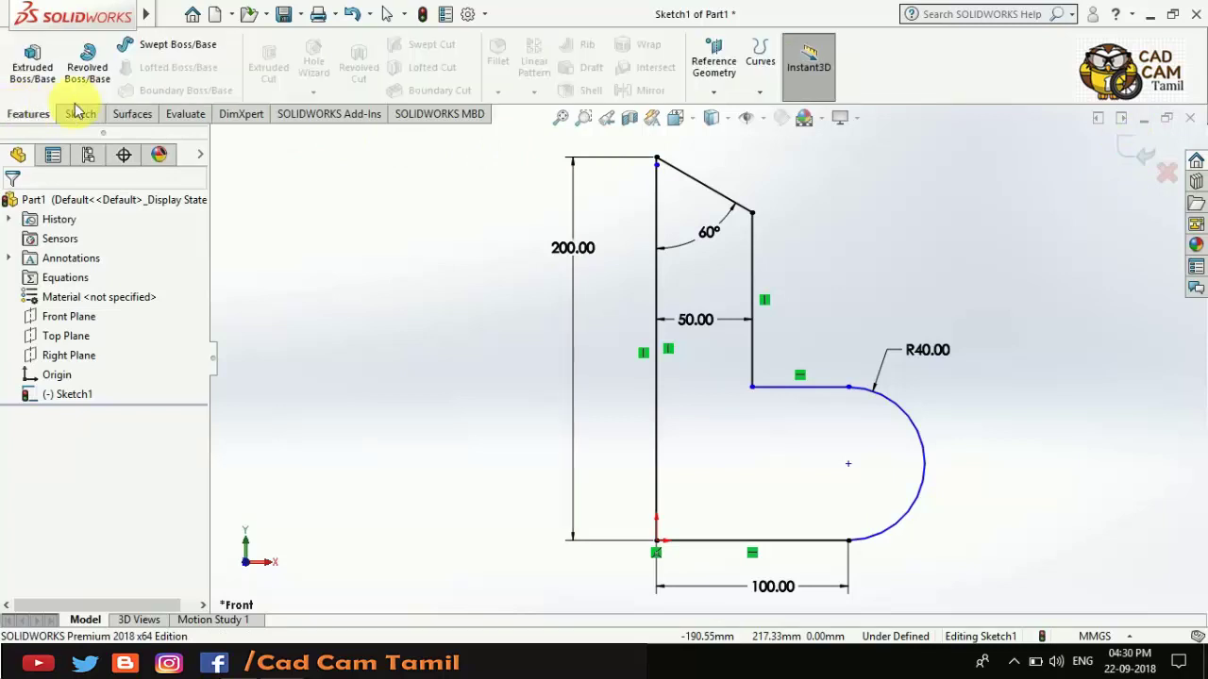
pyautogui.click(87, 58)
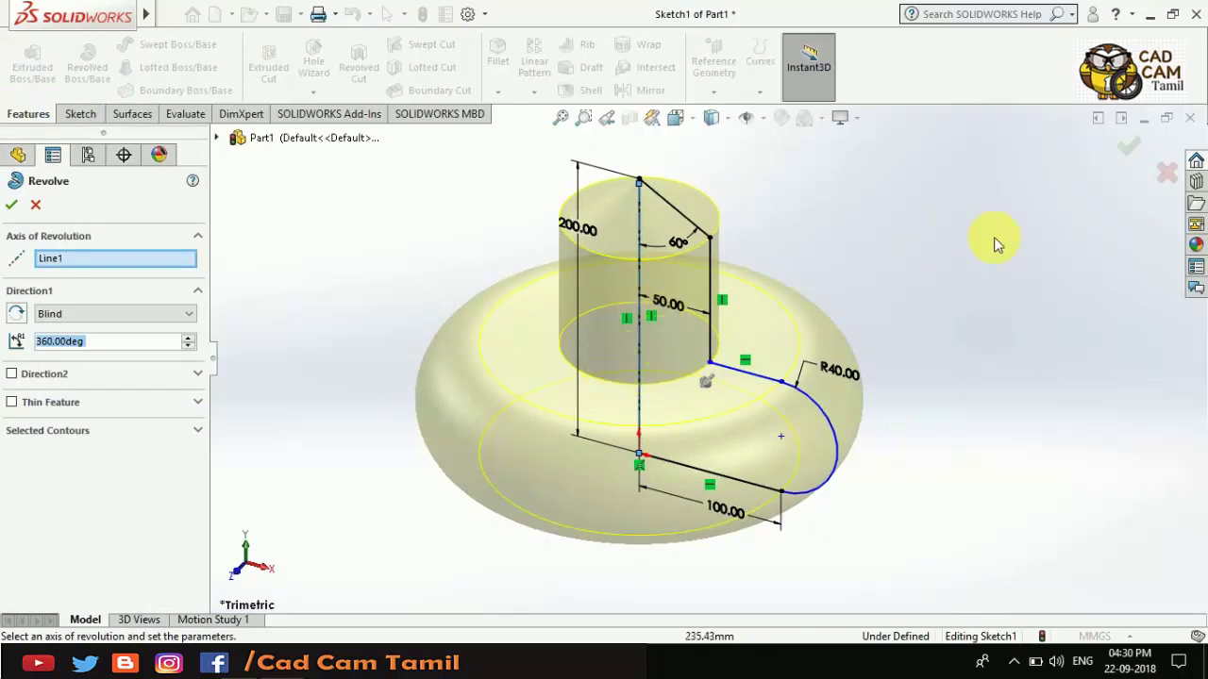
pyautogui.click(1129, 151)
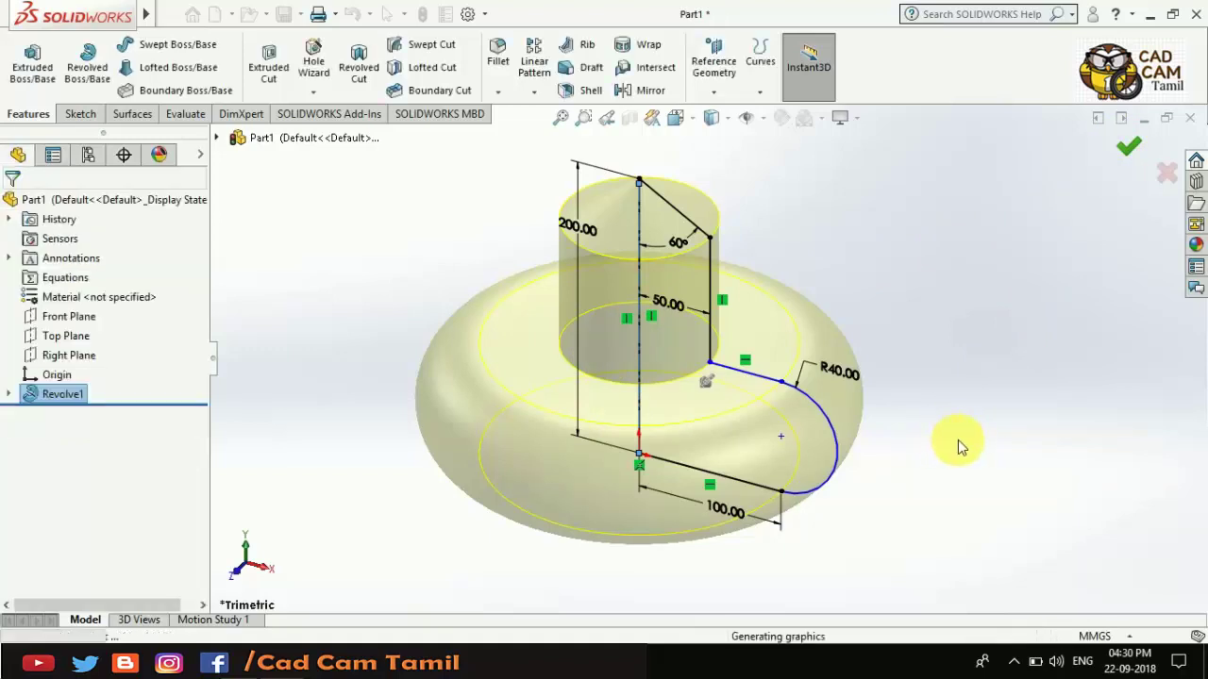
pyautogui.moveTo(826, 452)
pyautogui.mouseDown(button='middle')
pyautogui.moveTo(867, 385)
pyautogui.moveTo(795, 444)
pyautogui.moveTo(930, 350)
pyautogui.moveTo(861, 459)
pyautogui.moveTo(776, 512)
pyautogui.moveTo(817, 531)
pyautogui.moveTo(764, 353)
pyautogui.moveTo(728, 398)
pyautogui.mouseUp(button='middle')
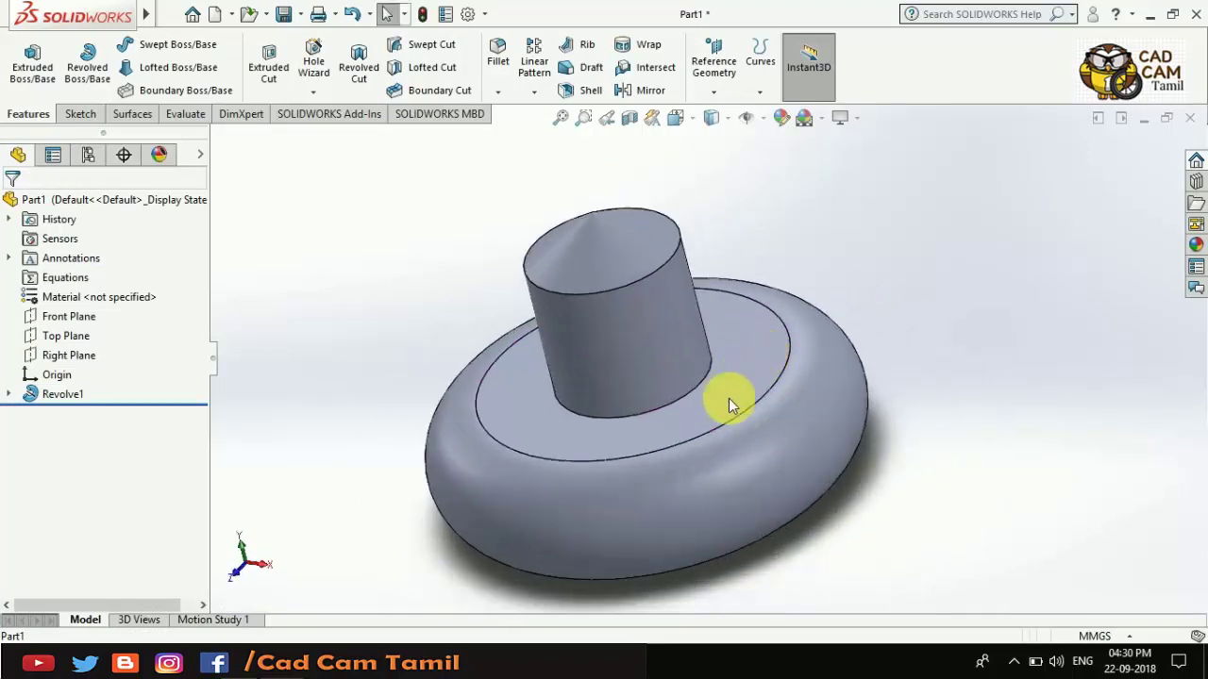
# Save the part under the file name Ex_6 in the Ex folder
pyautogui.click(285, 17)
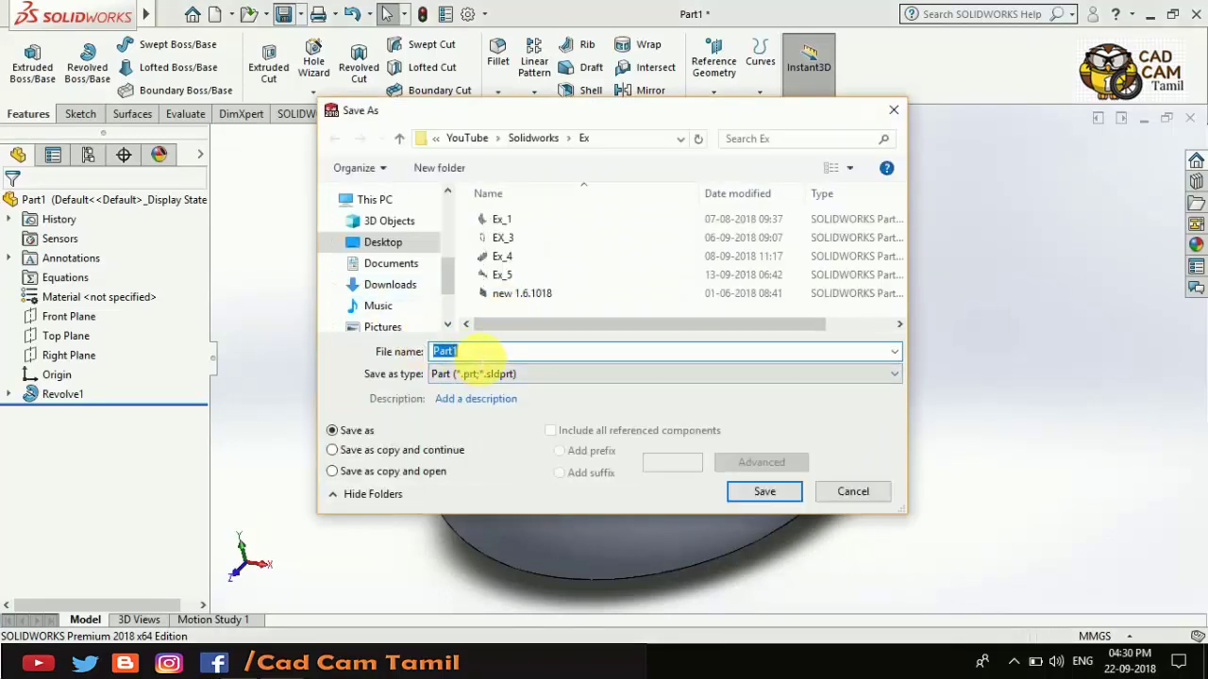
pyautogui.write('Ex')
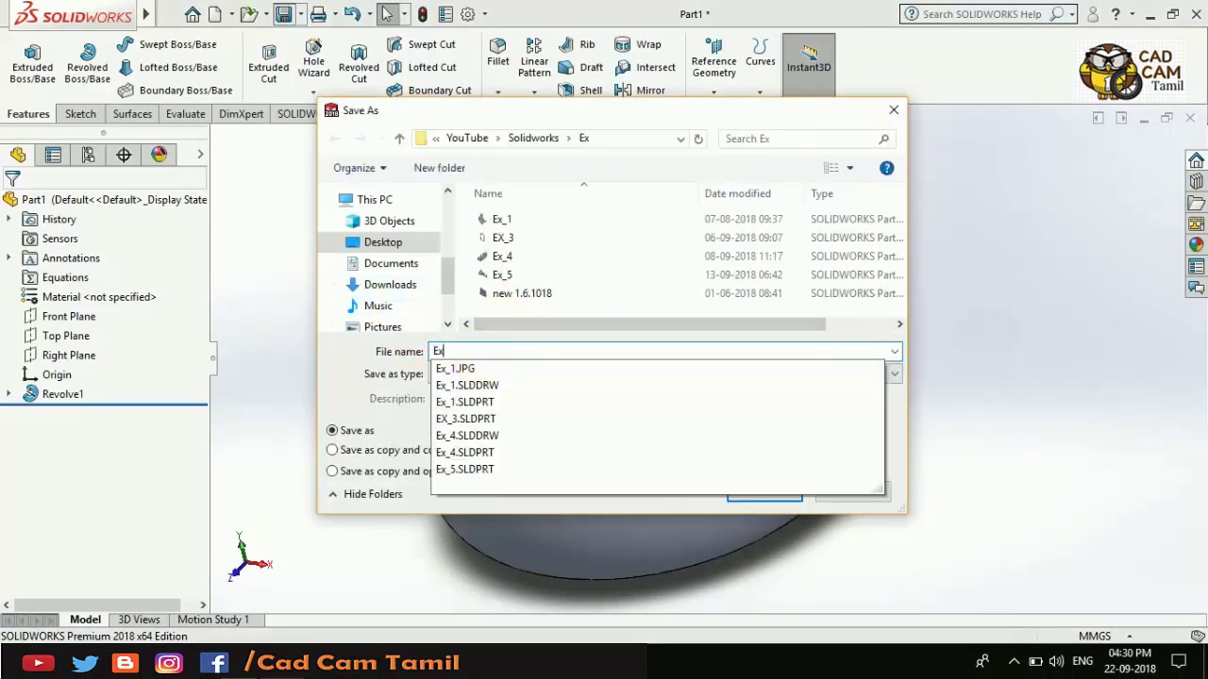
pyautogui.write('_6')
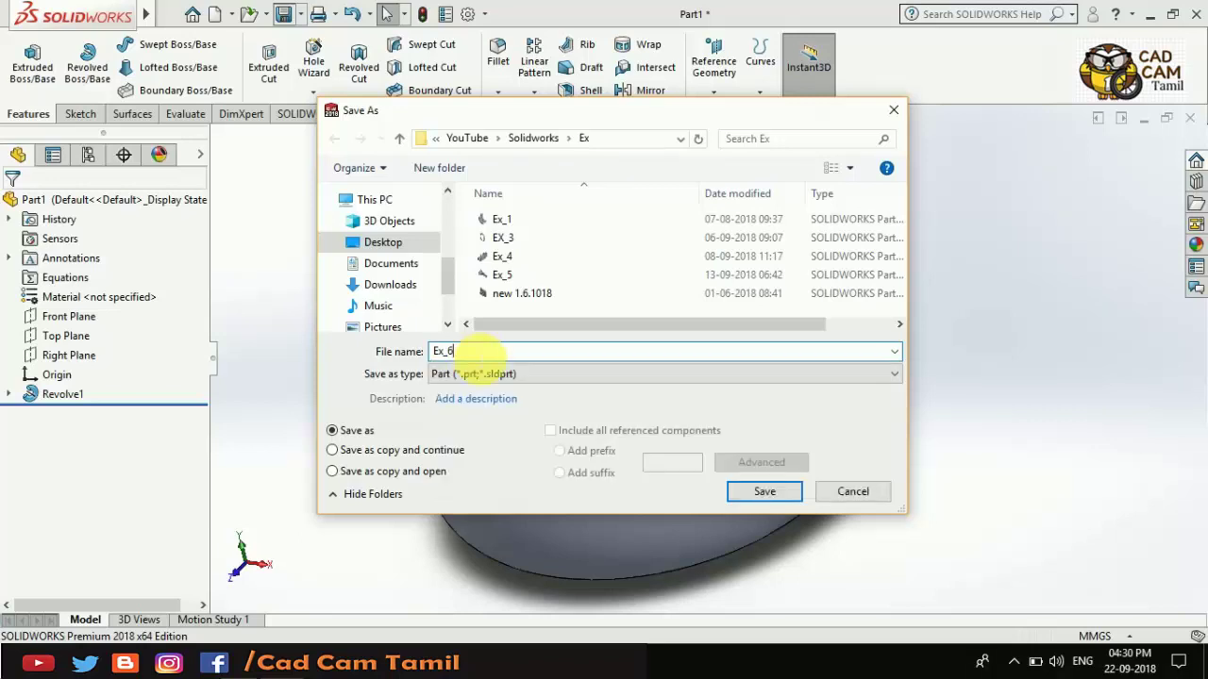
pyautogui.click(772, 490)
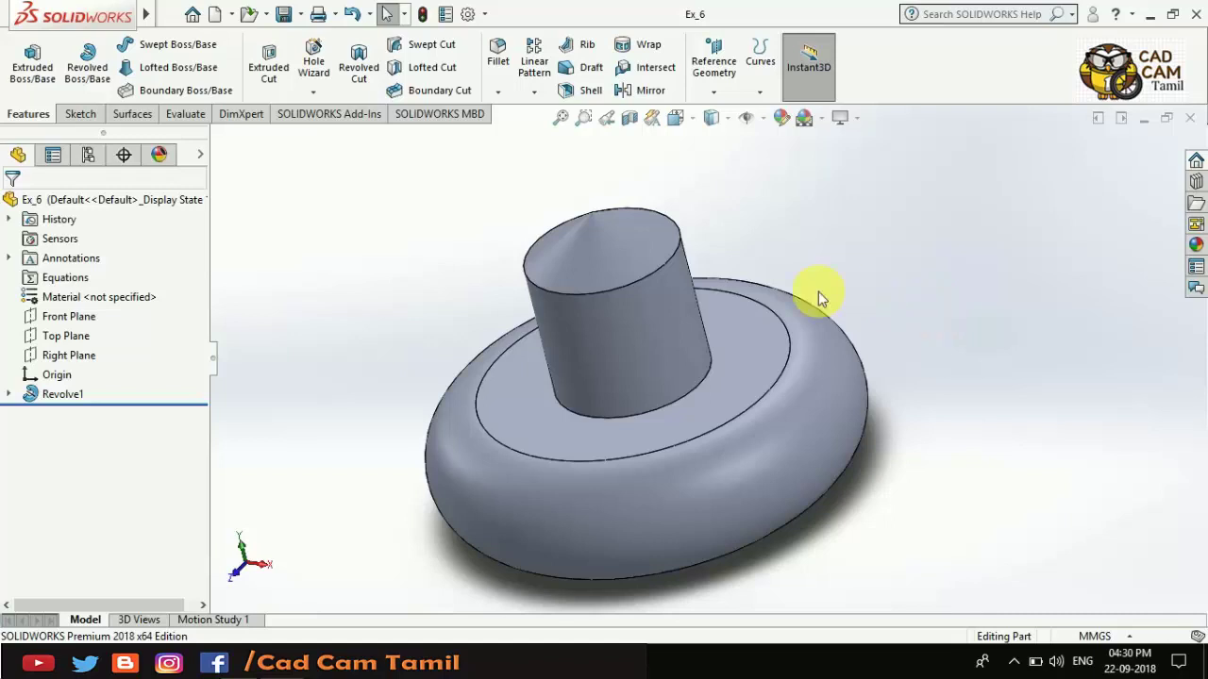
pyautogui.scroll(3, 816, 269)
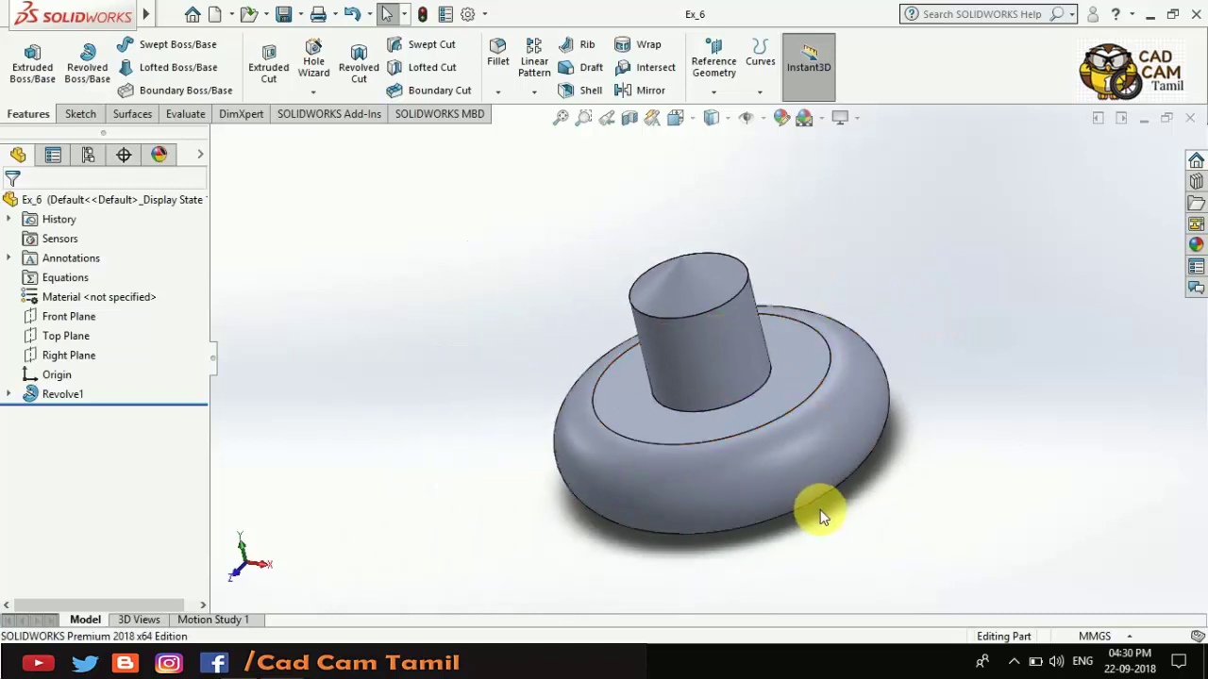
pyautogui.scroll(-2, 819, 515)
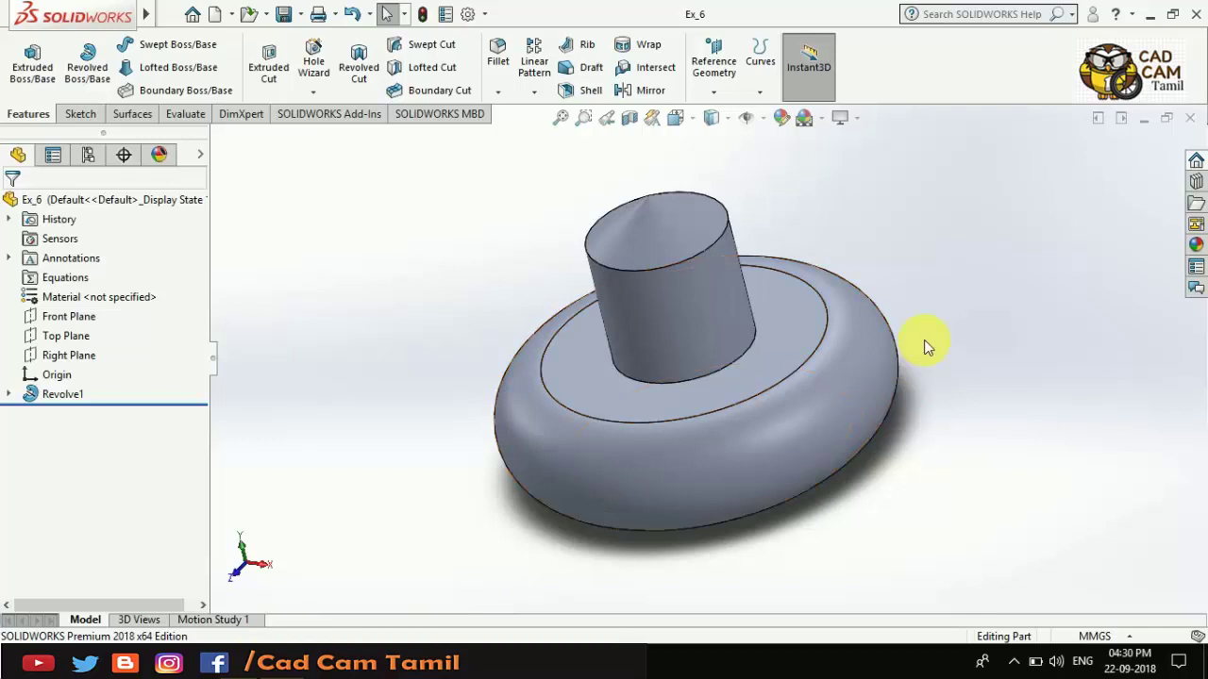
pyautogui.scroll(-2, 923, 345)
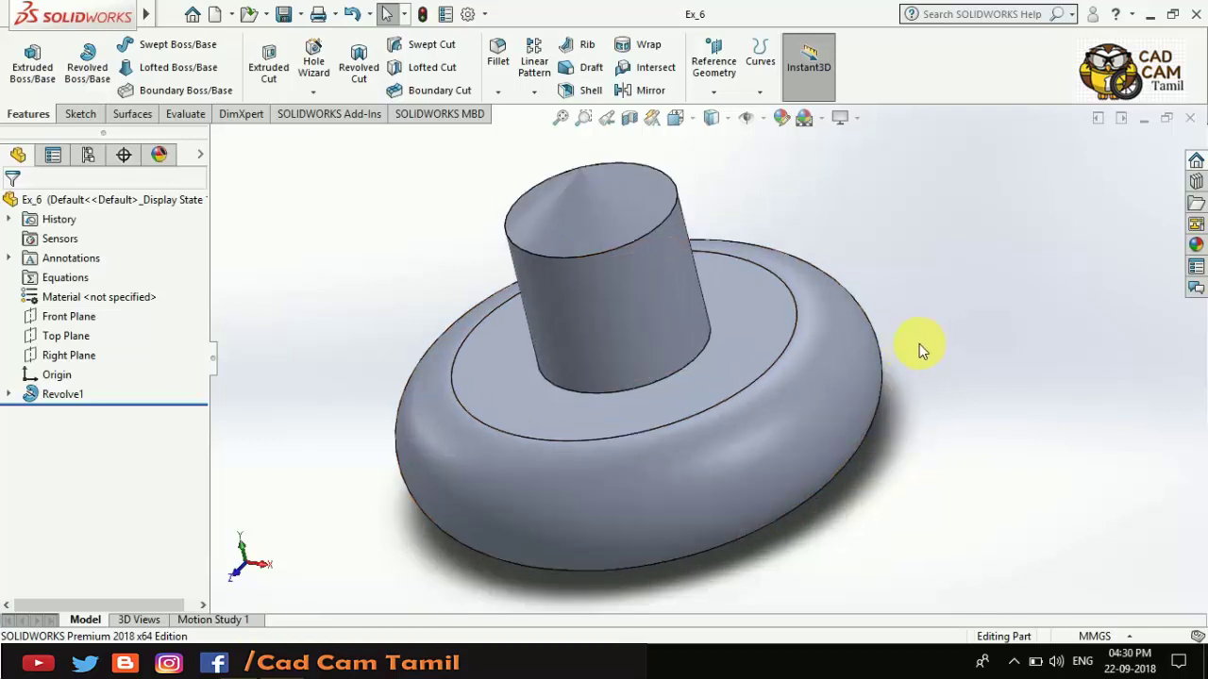